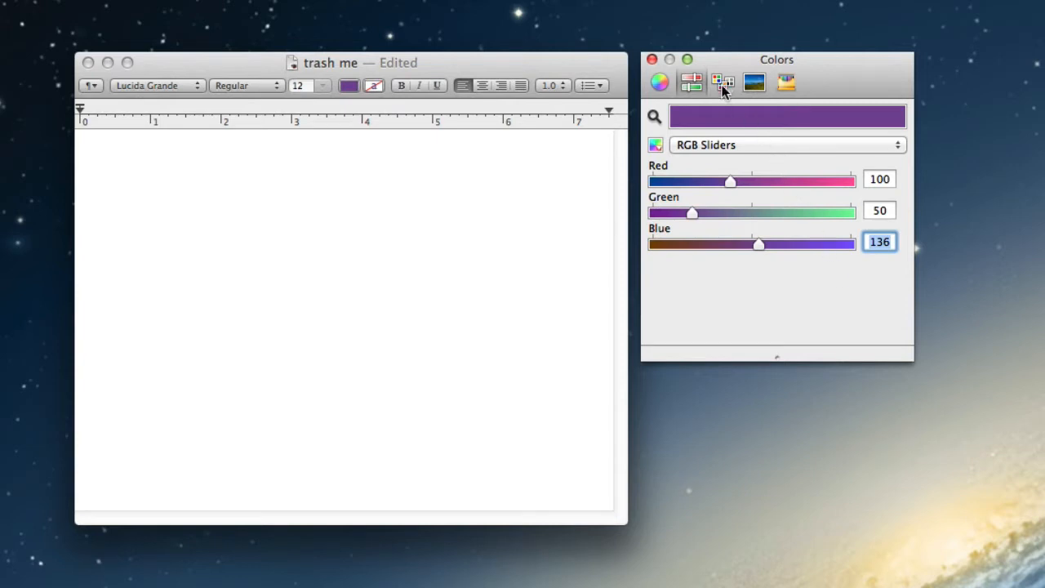
Pick a turquoise green text color from the Spectrum image in the color picker.
{"action": "left_click", "coordinate": [756, 85]}
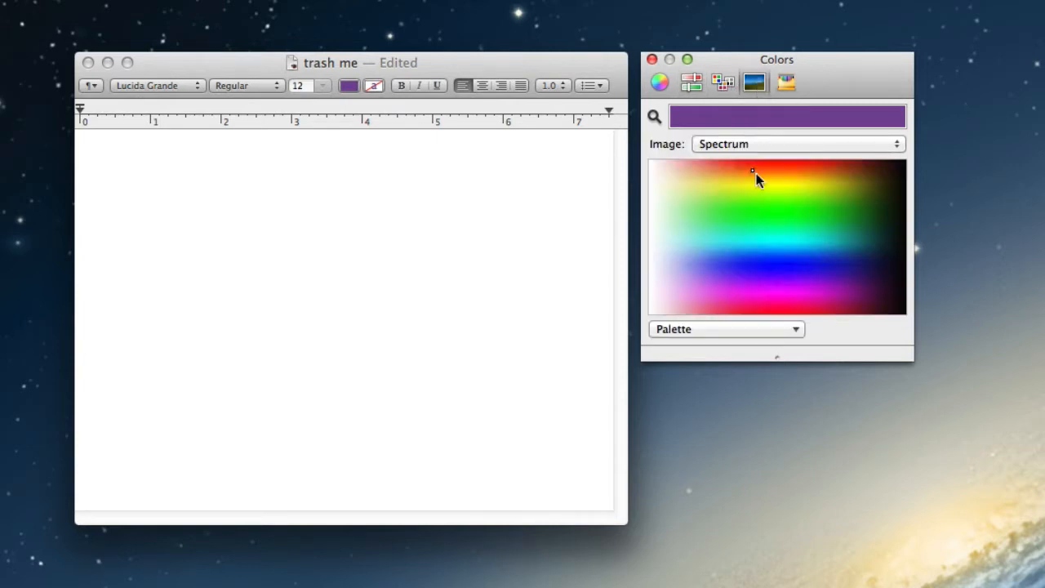
{"action": "mouse_move", "coordinate": [775, 260]}
{"action": "left_mouse_down"}
{"action": "mouse_move", "coordinate": [808, 240]}
{"action": "mouse_move", "coordinate": [789, 238]}
{"action": "mouse_move", "coordinate": [778, 261]}
{"action": "mouse_move", "coordinate": [783, 232]}
{"action": "left_mouse_up"}
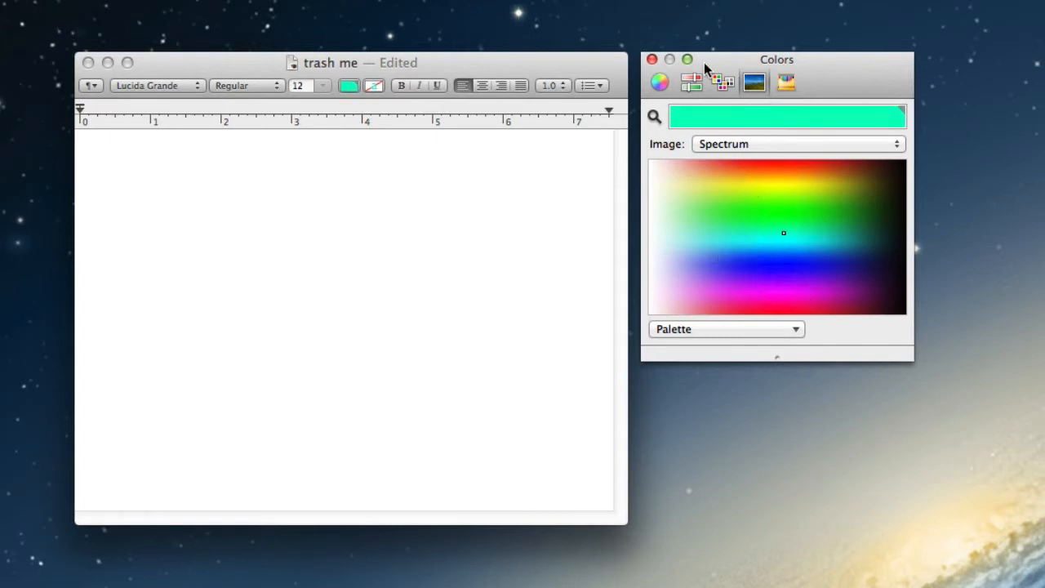
Show the color palettes, view Web Safe Colors, and display the SWB – Impact 2013 palette.
{"action": "left_click", "coordinate": [723, 85]}
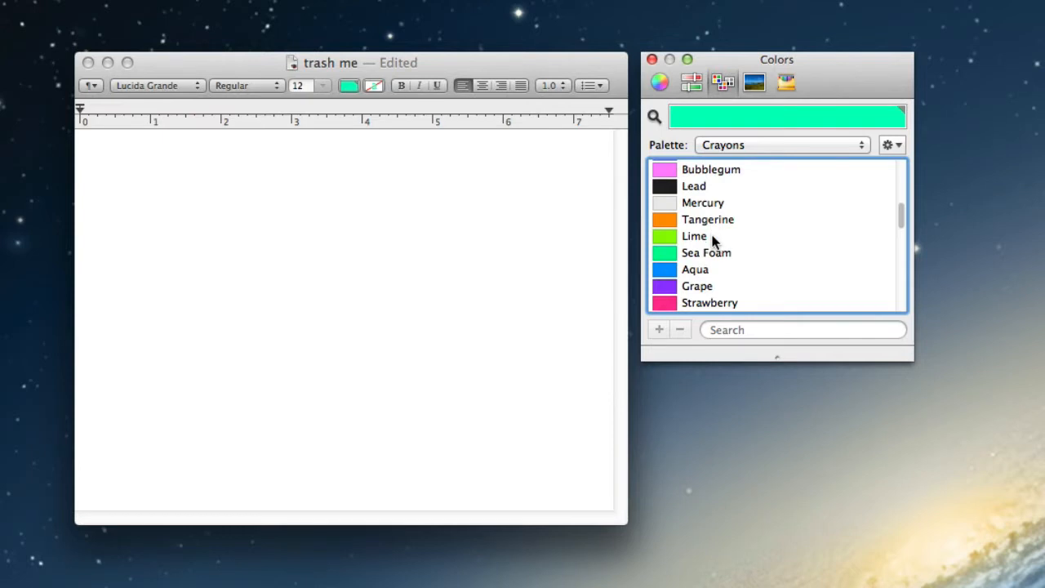
{"action": "left_click", "coordinate": [722, 145]}
{"action": "left_click", "coordinate": [750, 131]}
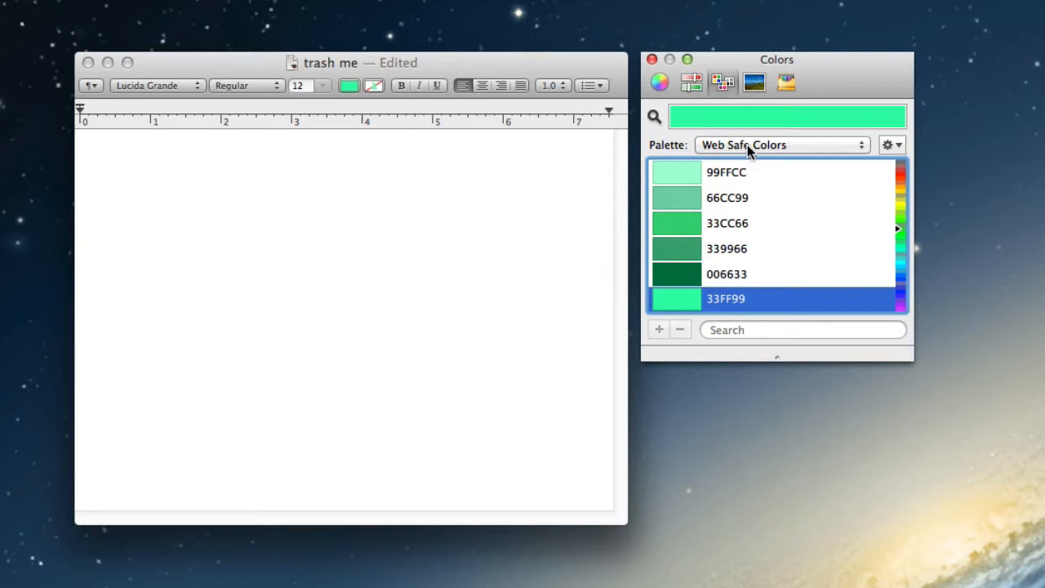
{"action": "left_click", "coordinate": [747, 144]}
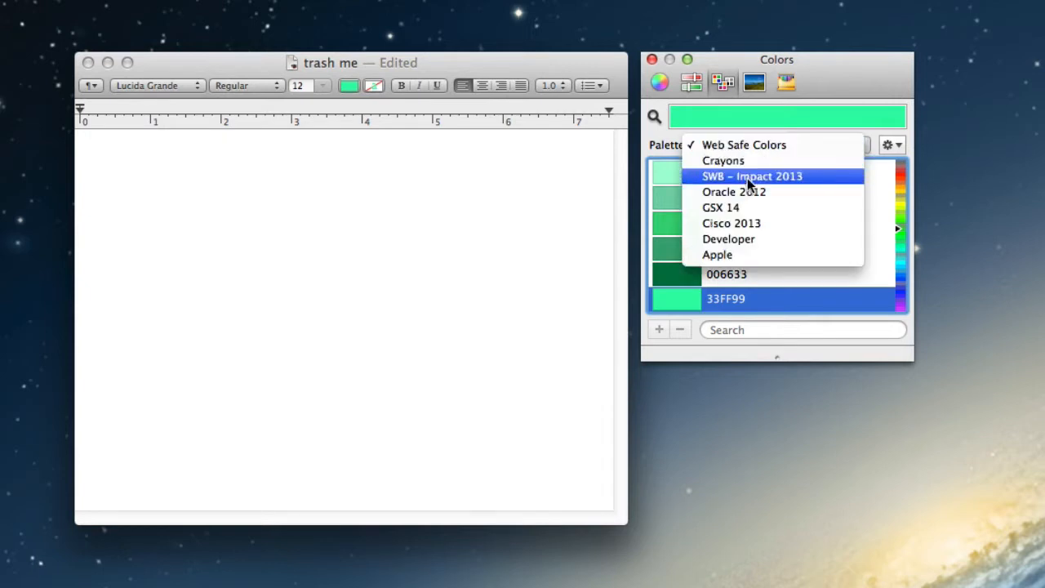
{"action": "left_click", "coordinate": [751, 176]}
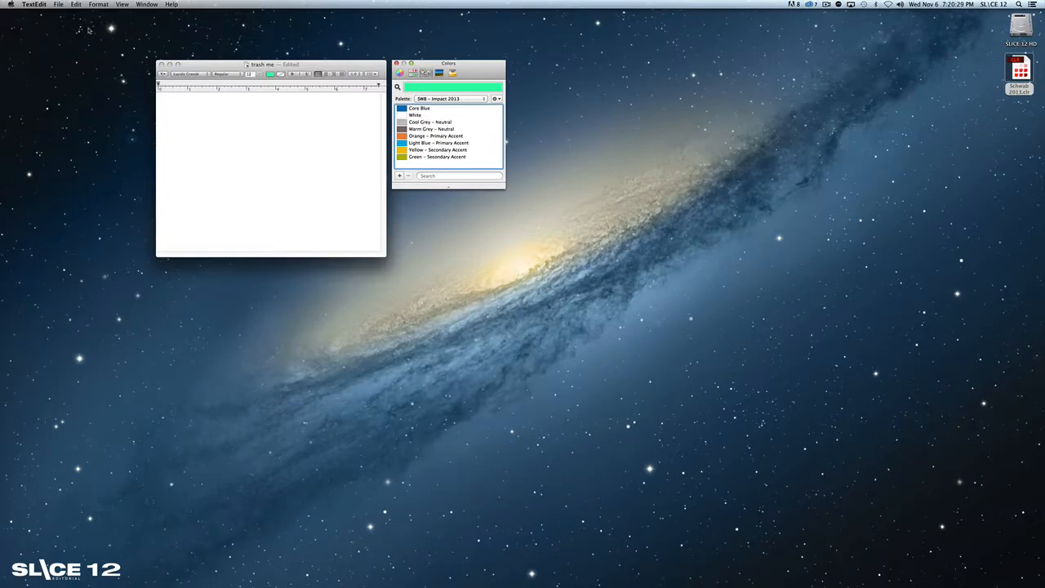
Switch to Photoshop and view its default foreground color picker, closing it without changing the color.
{"action": "key", "text": "super+Tab"}
{"action": "key", "text": "super+Tab"}
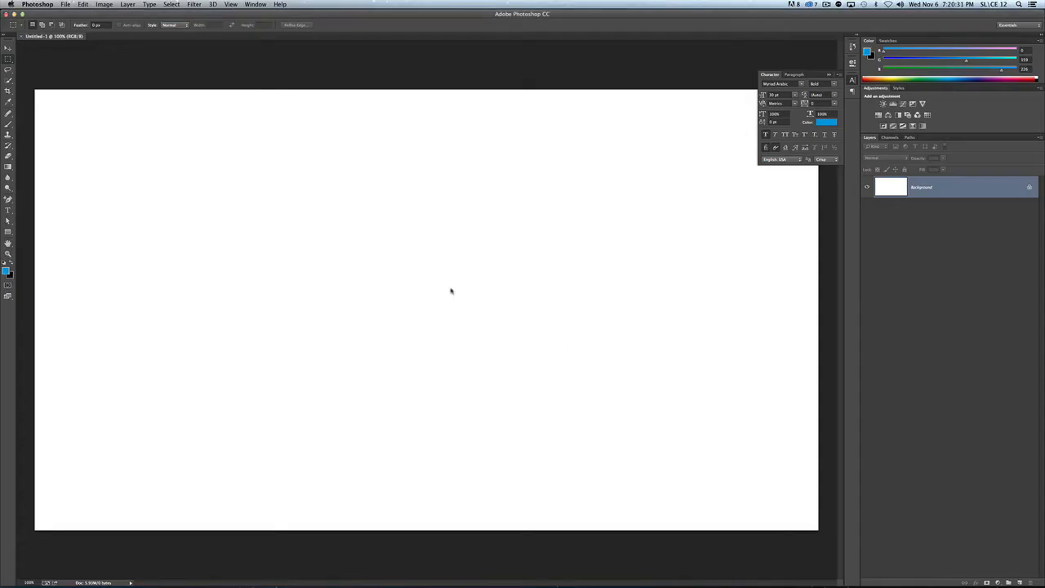
{"action": "left_click", "coordinate": [6, 271]}
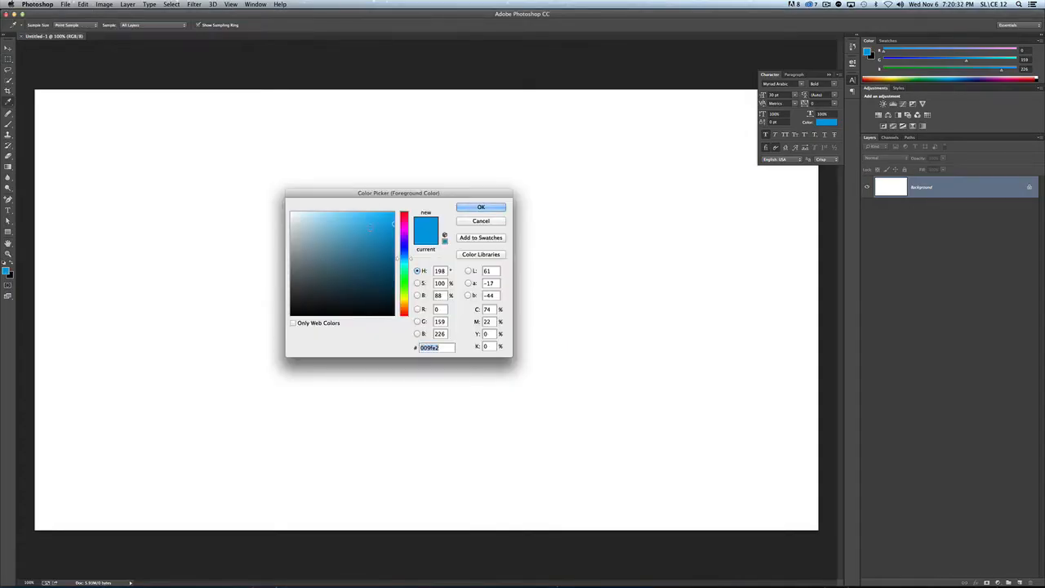
{"action": "left_click", "coordinate": [482, 223]}
{"action": "key", "text": "m"}
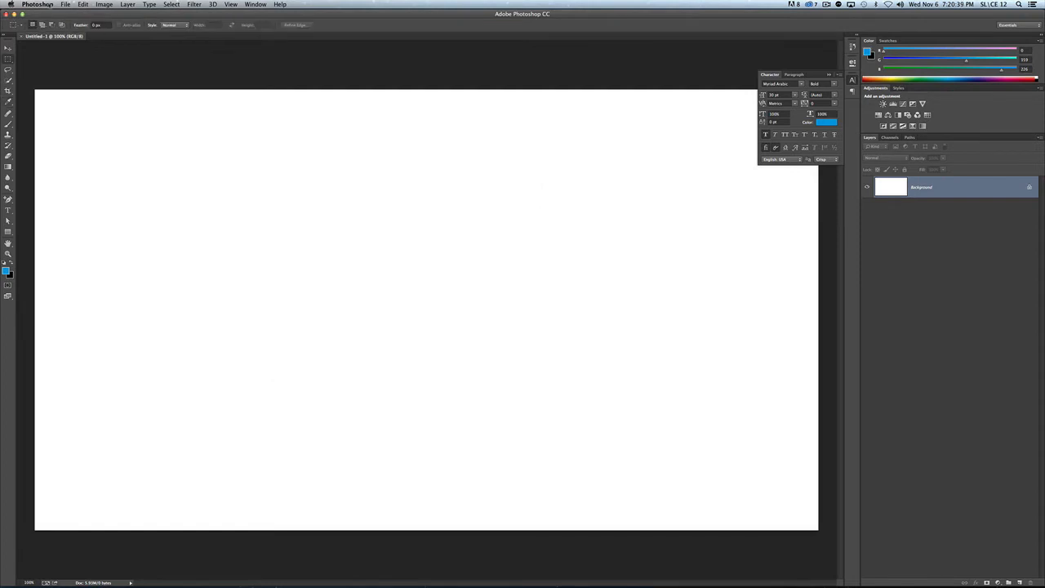
Set the Color Picker to Apple in Photoshop's general preferences and accept the change.
{"action": "left_click", "coordinate": [49, 5]}
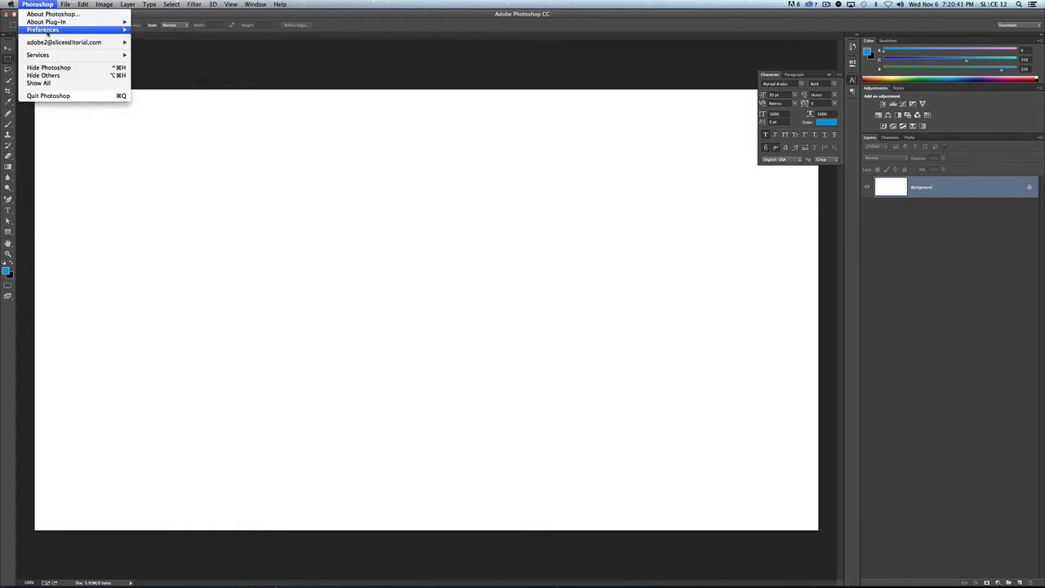
{"action": "mouse_move", "coordinate": [49, 30]}
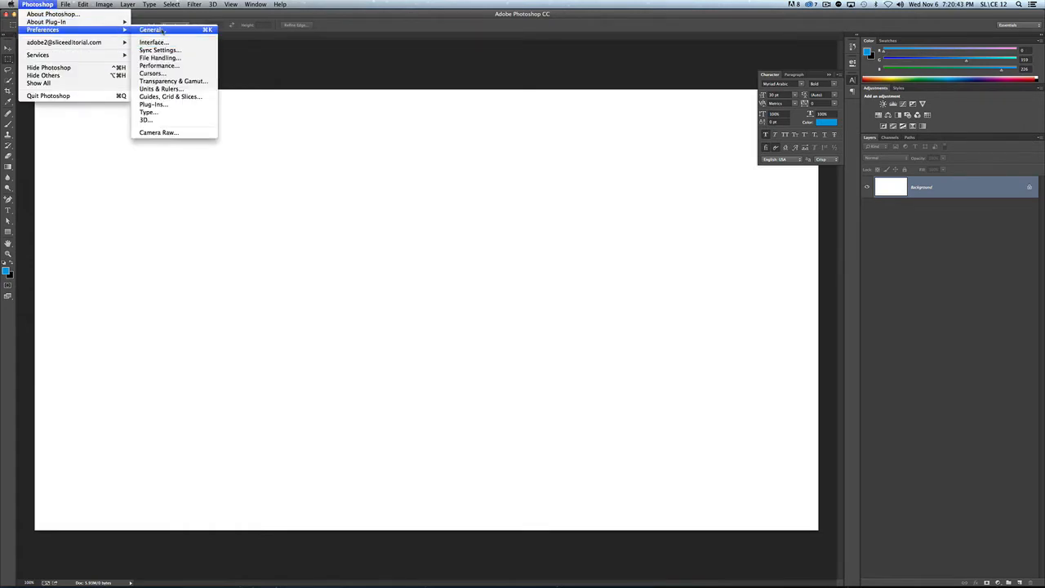
{"action": "left_click", "coordinate": [153, 30]}
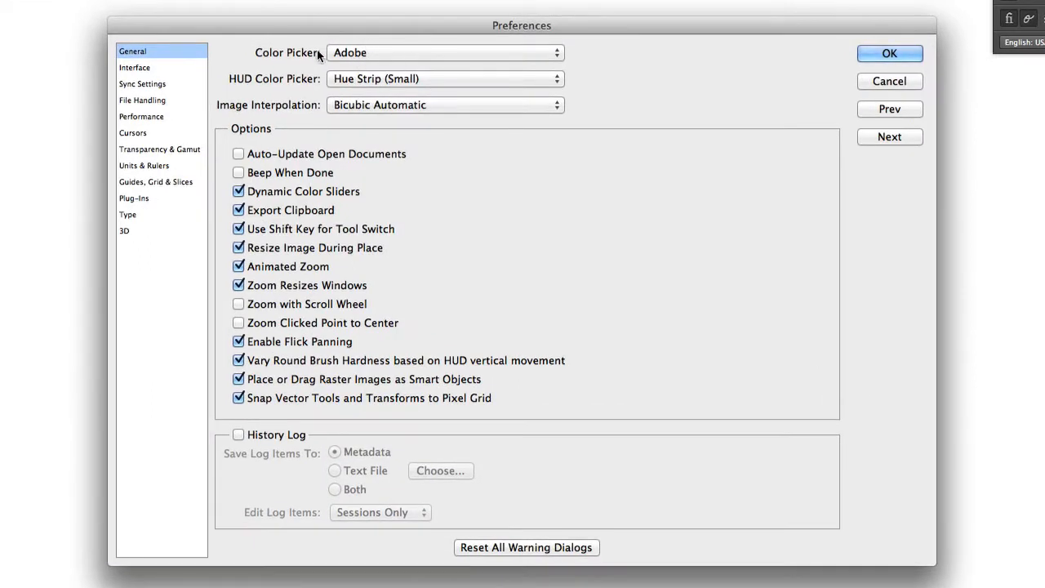
{"action": "left_click", "coordinate": [367, 51]}
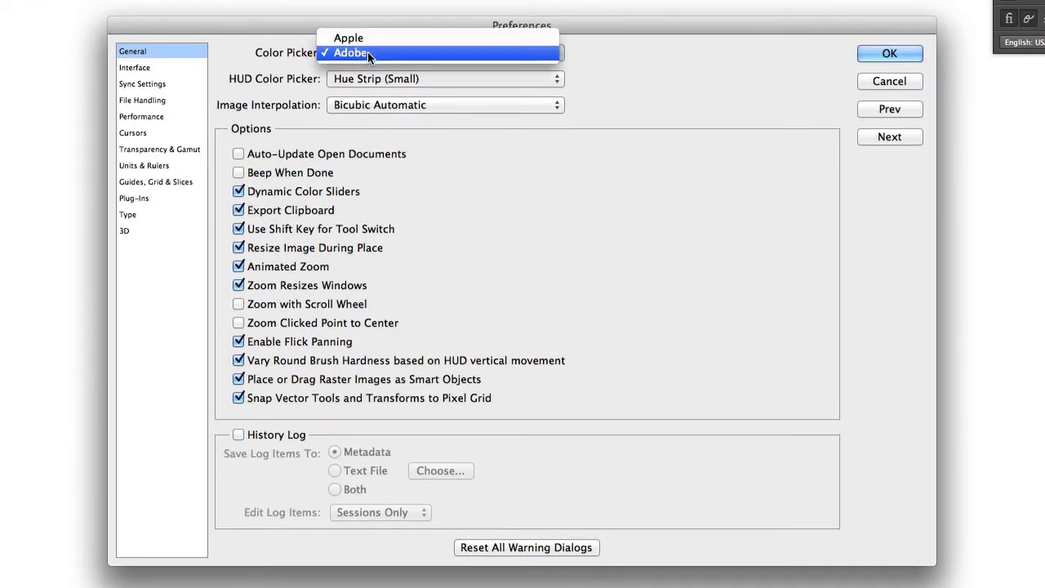
{"action": "left_click", "coordinate": [371, 39]}
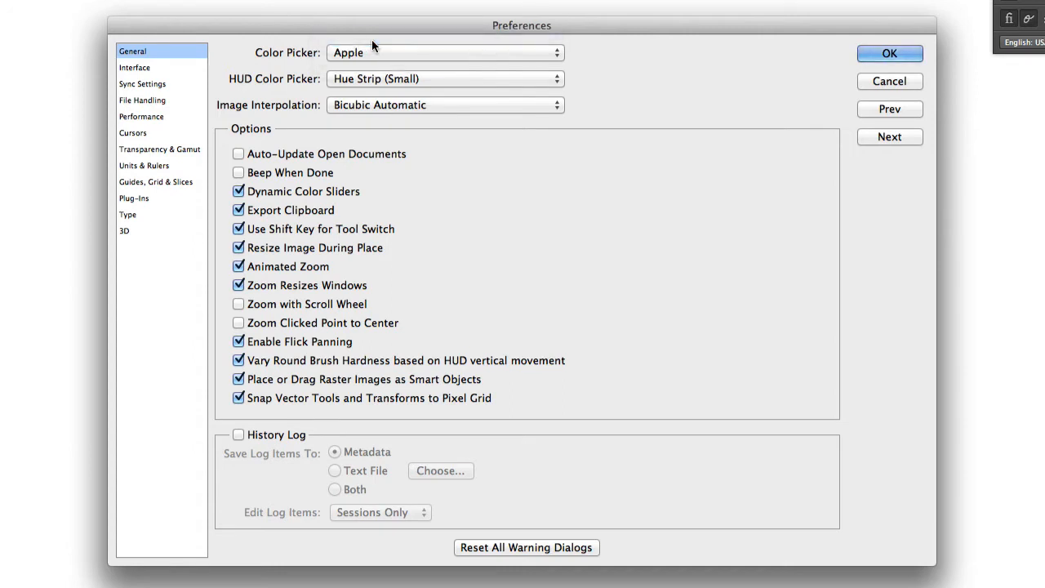
{"action": "left_click", "coordinate": [880, 50]}
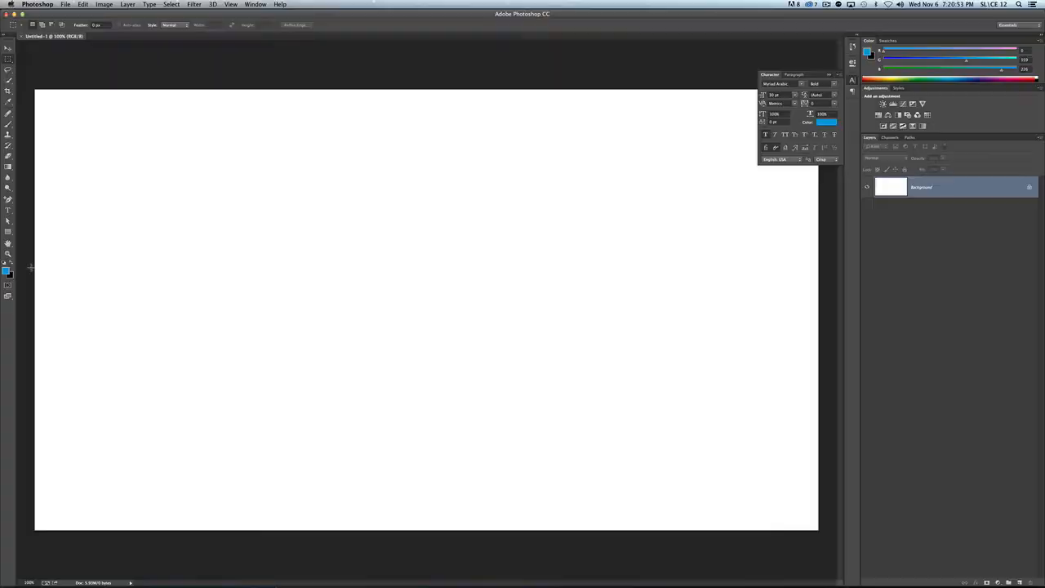
Open the foreground color in the Apple picker and show the SWB – Impact 2013 palette, keeping it as the chosen palette.
{"action": "left_click", "coordinate": [7, 272]}
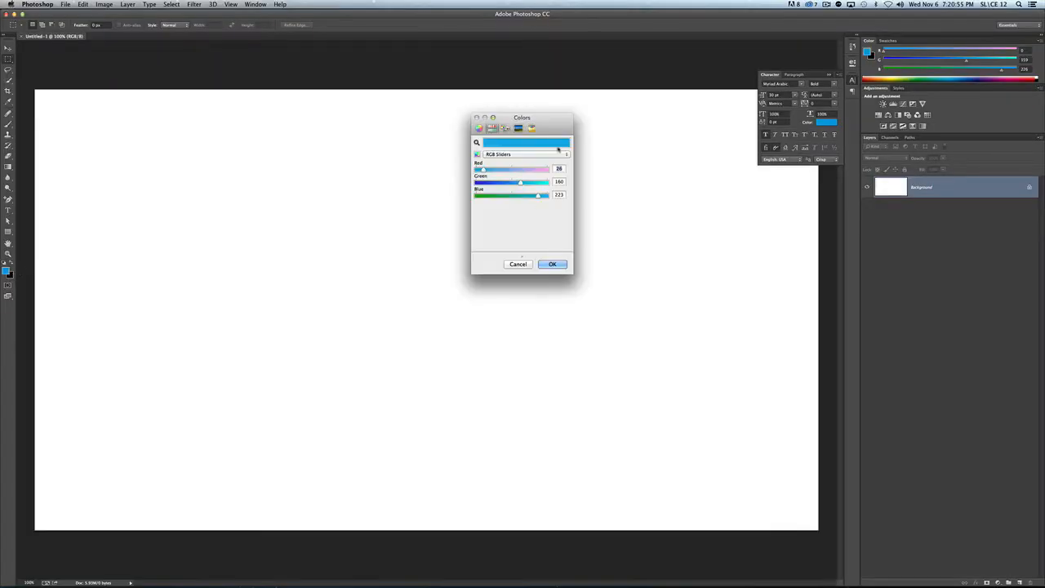
{"action": "left_click_drag", "start_coordinate": [547, 127], "coordinate": [387, 122]}
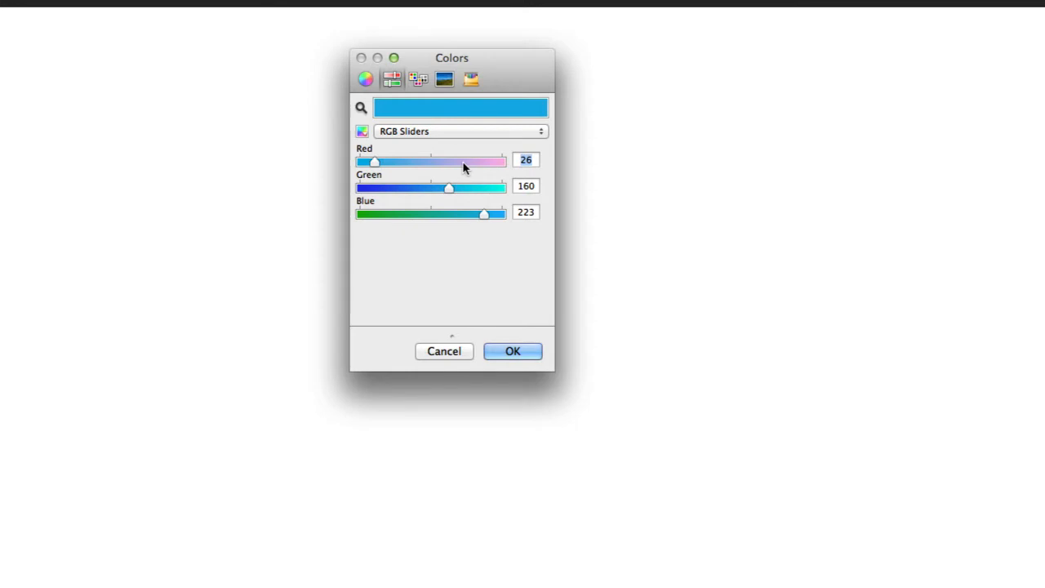
{"action": "left_click", "coordinate": [418, 79]}
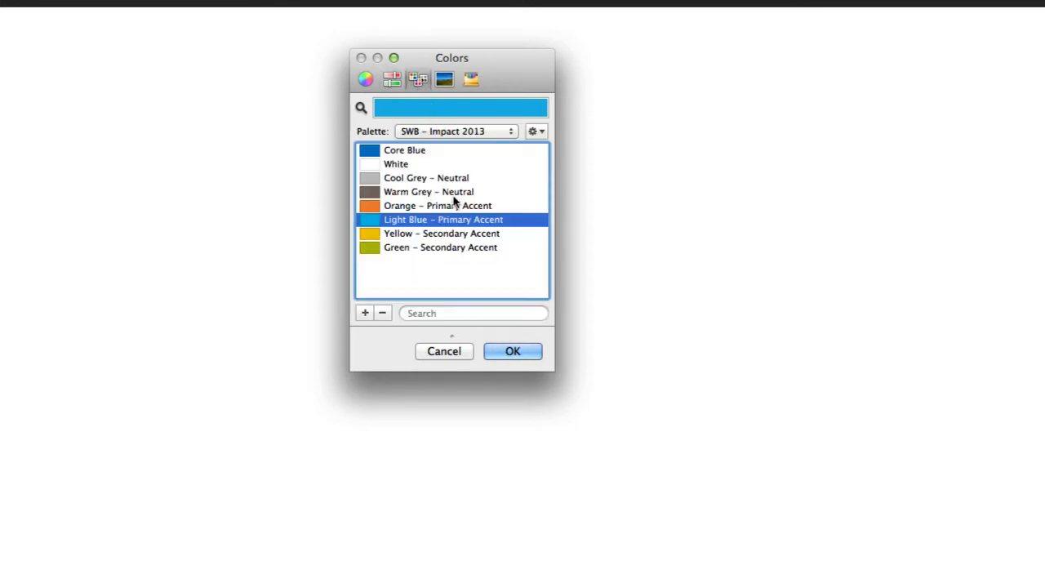
{"action": "left_click", "coordinate": [433, 134]}
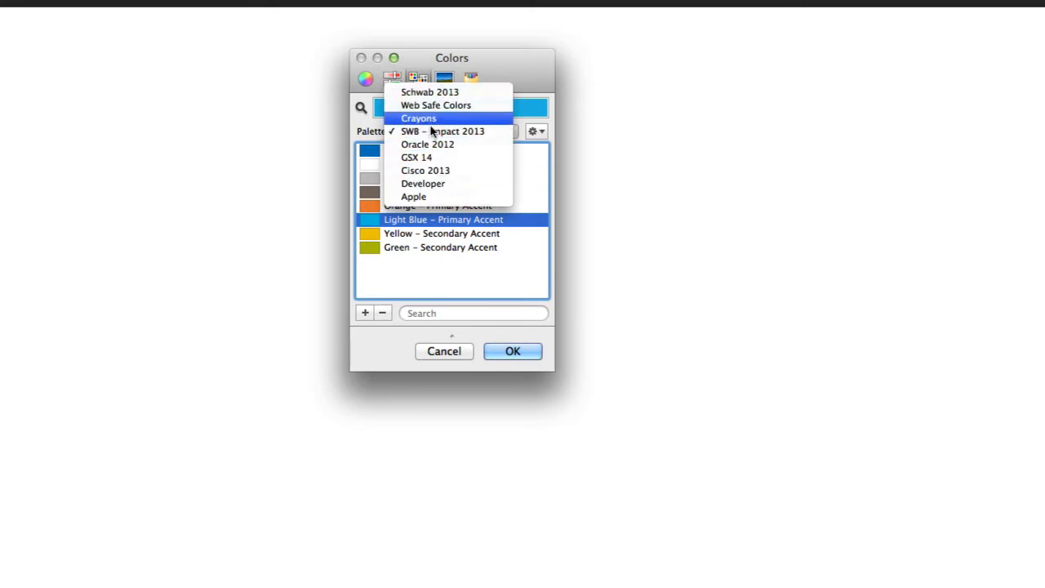
{"action": "left_click", "coordinate": [433, 133]}
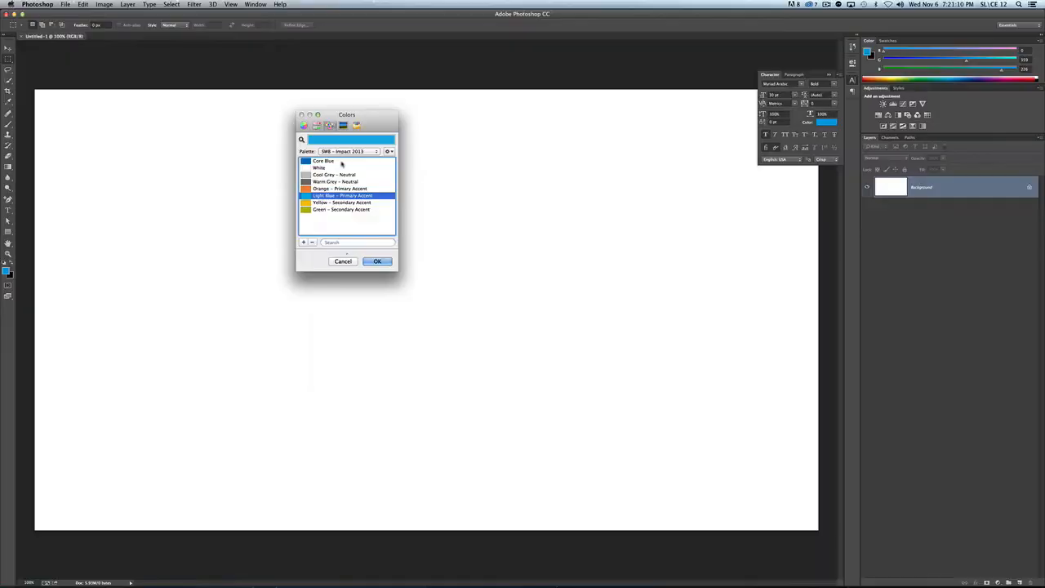
Switch to After Effects and view its default text color picker, closing it without changing the color.
{"action": "key", "text": "super+Tab"}
{"action": "key", "text": "super+Tab"}
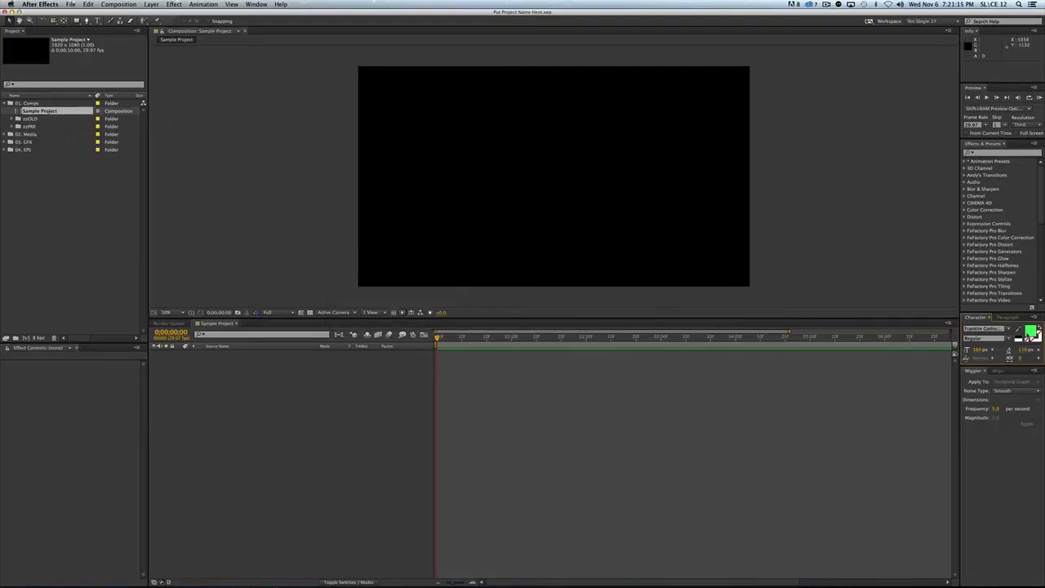
{"action": "left_click", "coordinate": [1033, 332]}
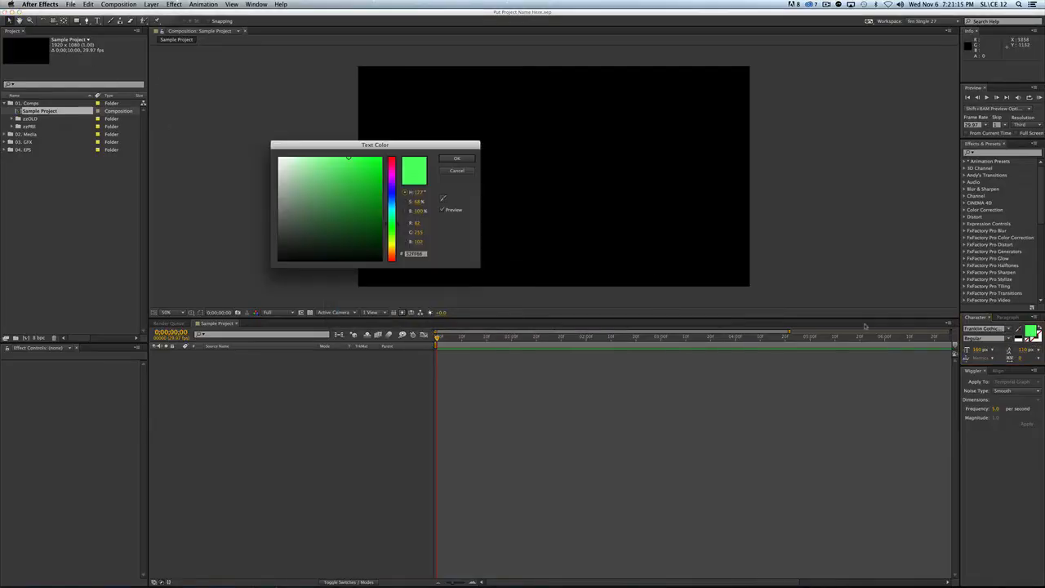
{"action": "left_click", "coordinate": [455, 170]}
Enable Use System Color Picker in After Effects' general preferences and accept the change.
{"action": "left_click", "coordinate": [37, 5]}
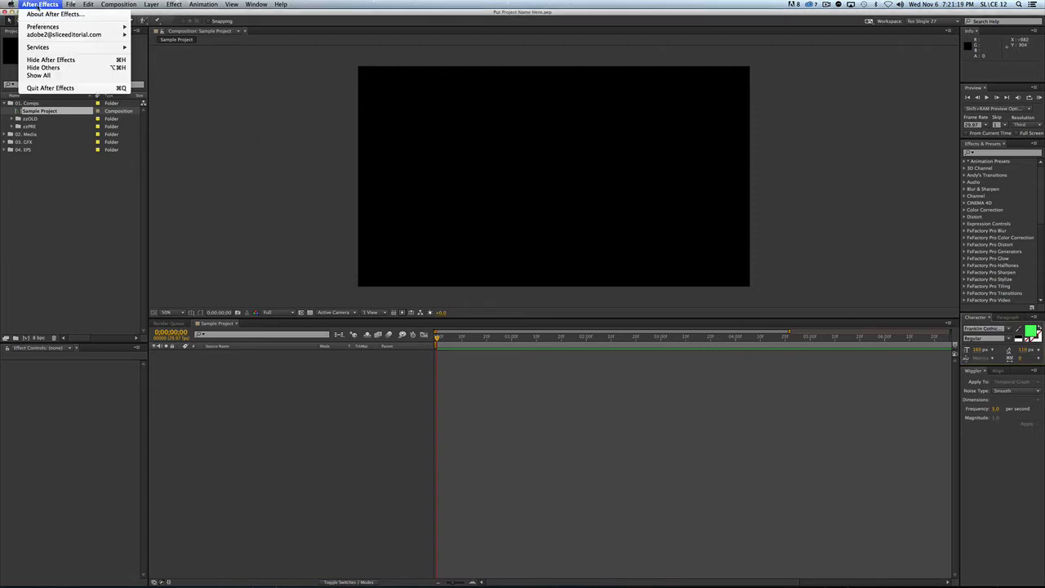
{"action": "key", "text": "super+comma"}
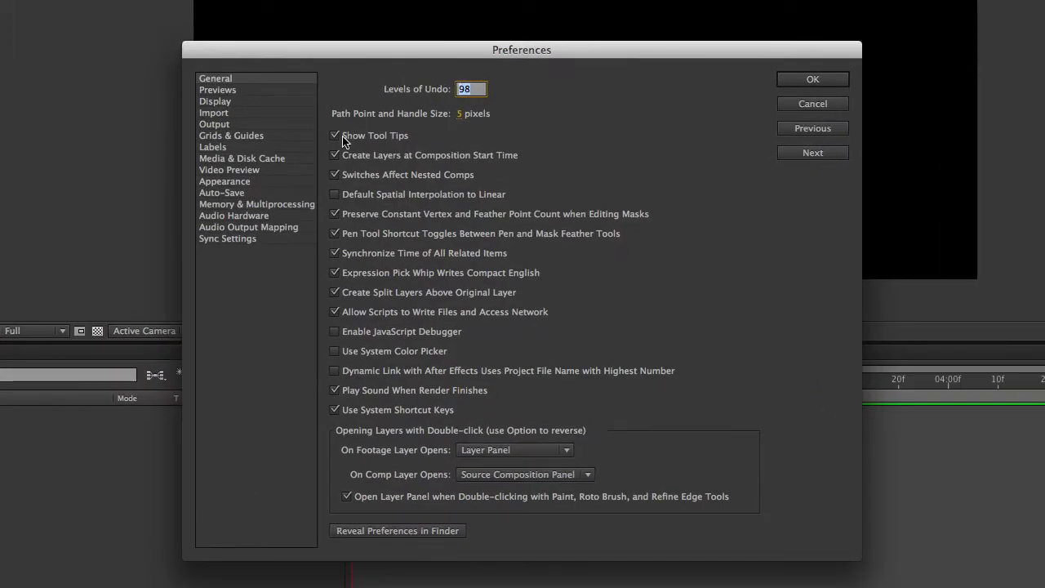
{"action": "left_click", "coordinate": [365, 356]}
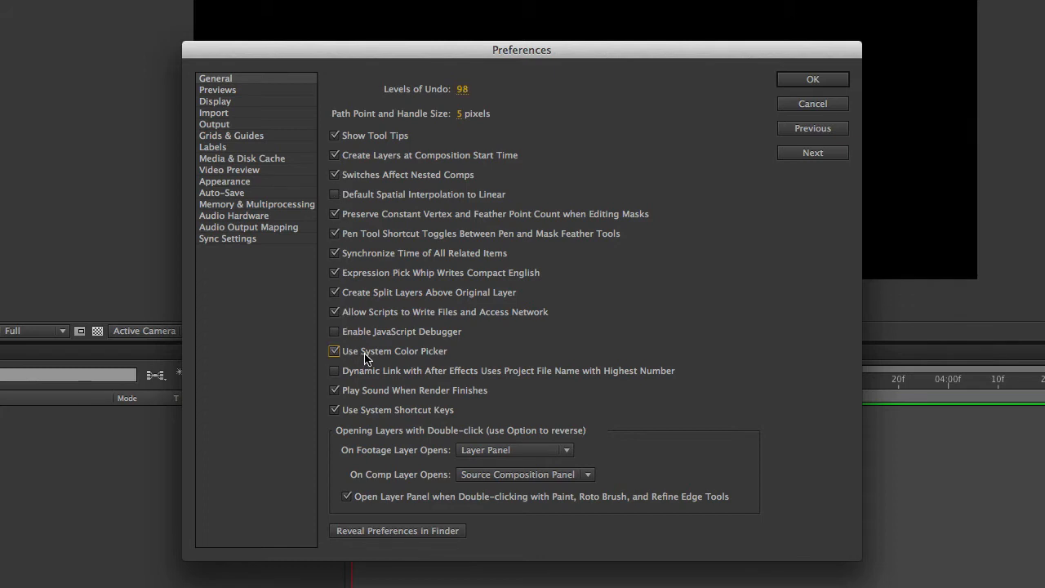
{"action": "left_click", "coordinate": [833, 82]}
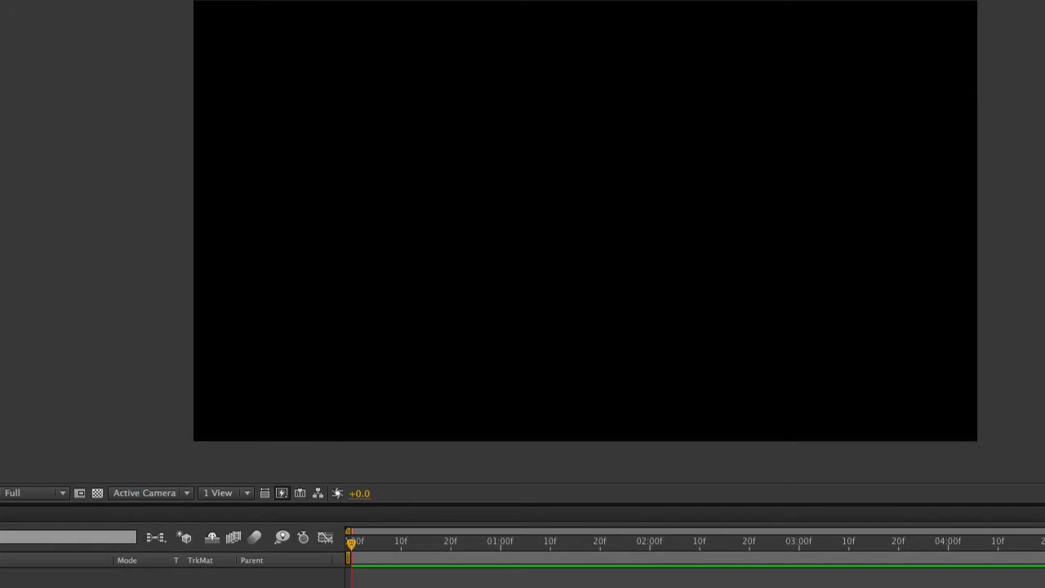
Display the SWB – Impact 2013 palette in the system picker for the text color and accept the dialog.
{"action": "left_click_drag", "start_coordinate": [552, 116], "coordinate": [269, 91]}
{"action": "left_click", "coordinate": [194, 100]}
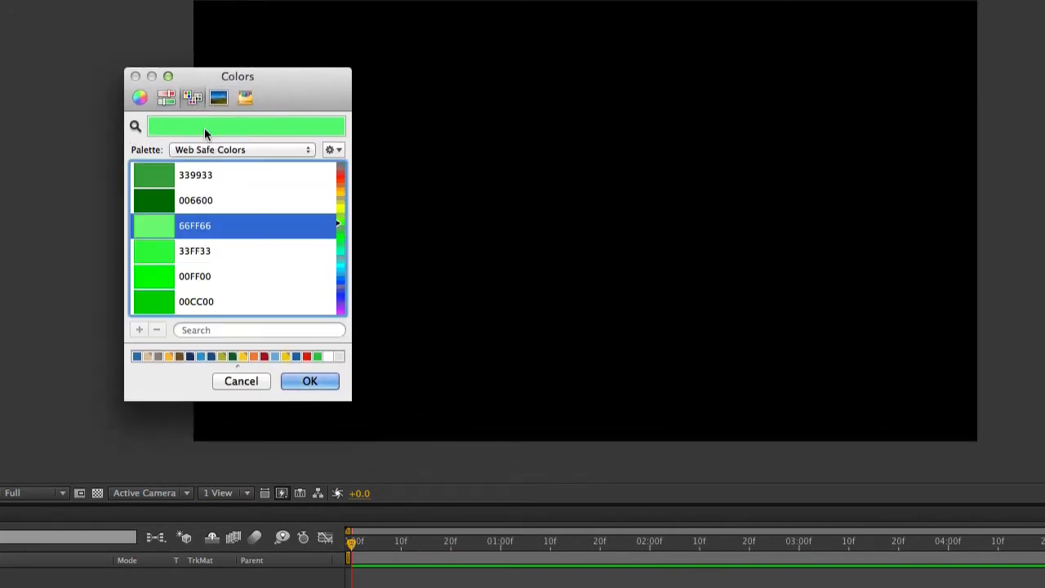
{"action": "left_click", "coordinate": [209, 148]}
{"action": "left_click", "coordinate": [211, 174]}
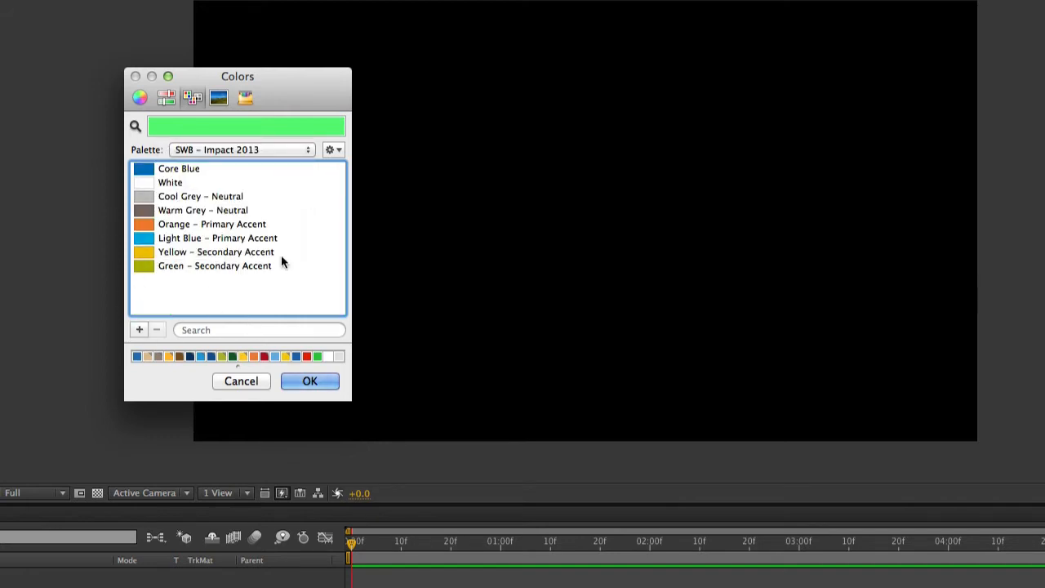
{"action": "left_click", "coordinate": [297, 381]}
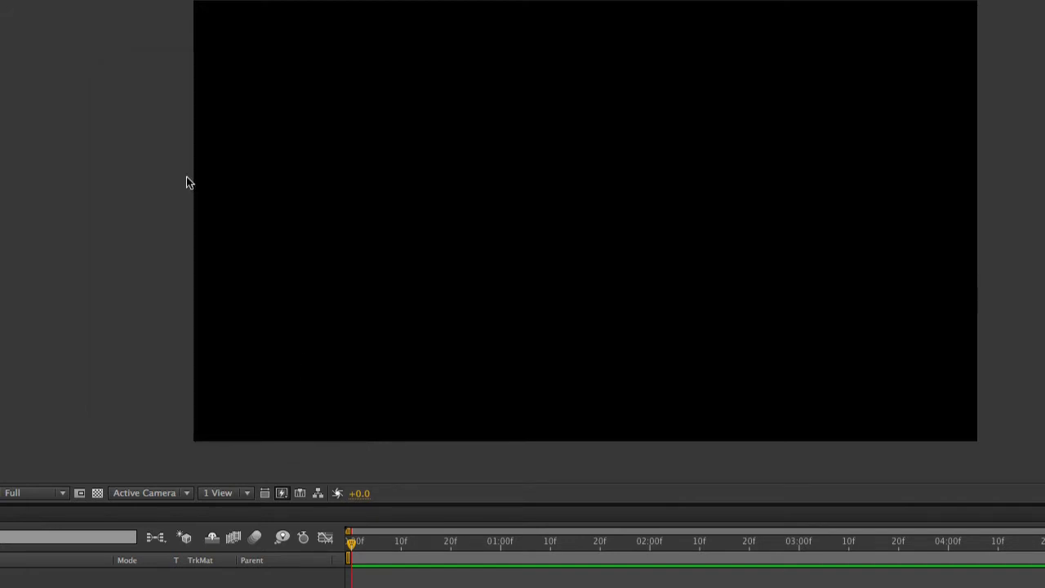
Switch to Illustrator and view its fill color picker, closing it without changing the color.
{"action": "key", "text": "super+Tab"}
{"action": "key", "text": "super+Tab"}
{"action": "key", "text": "super+Tab"}
{"action": "key", "text": "super+Tab"}
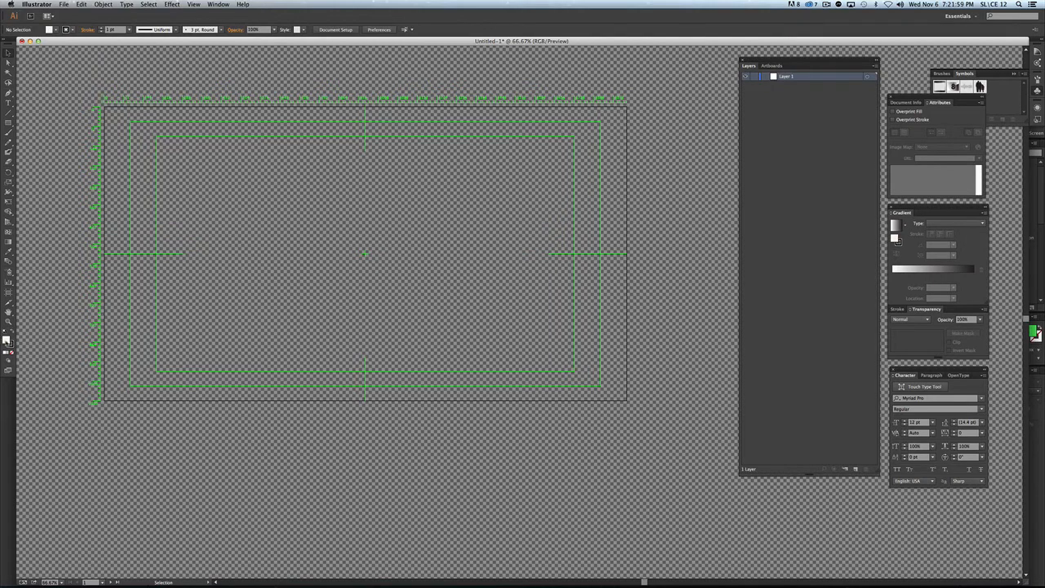
{"action": "double_click", "coordinate": [6, 341]}
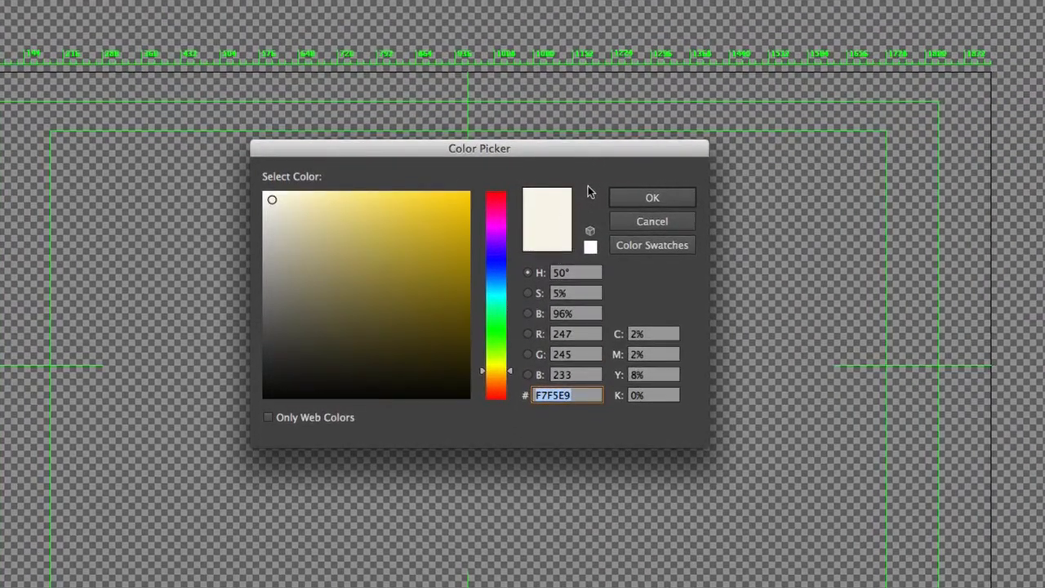
{"action": "left_click", "coordinate": [686, 225]}
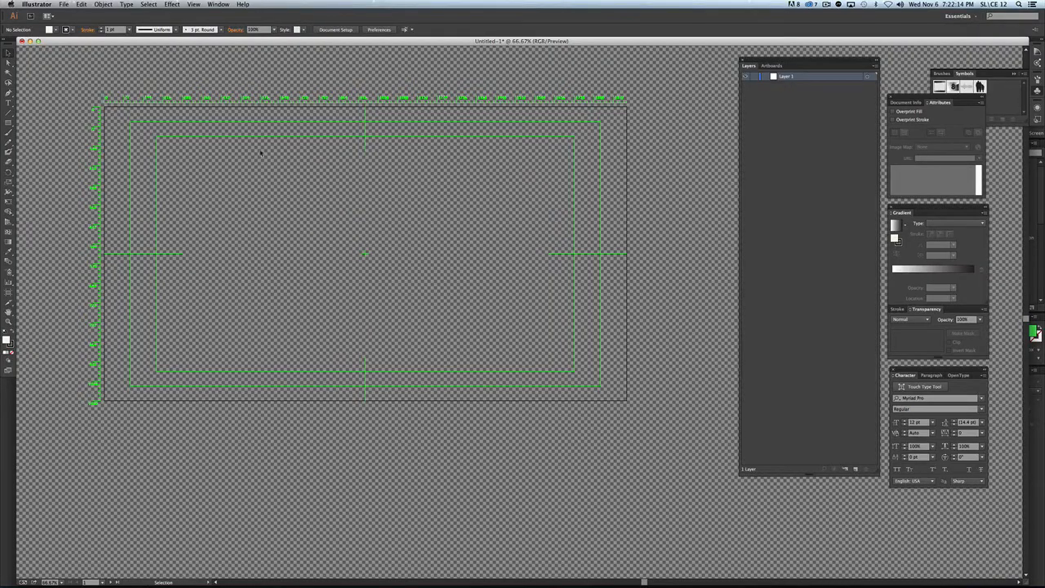
Switch to Photoshop and create a new color palette in the system color picker.
{"action": "key", "text": "super+Tab"}
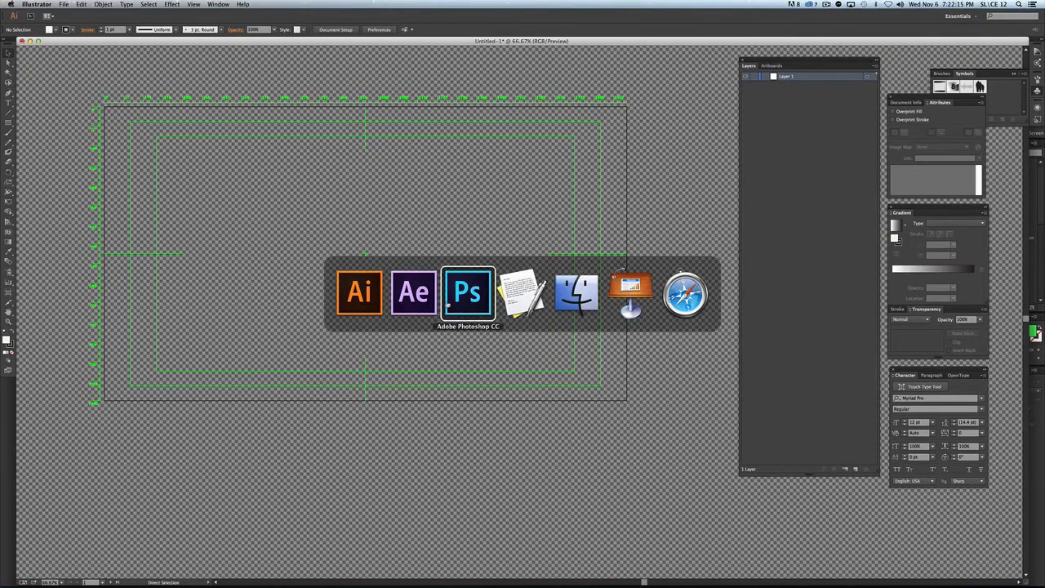
{"action": "left_click", "coordinate": [471, 304]}
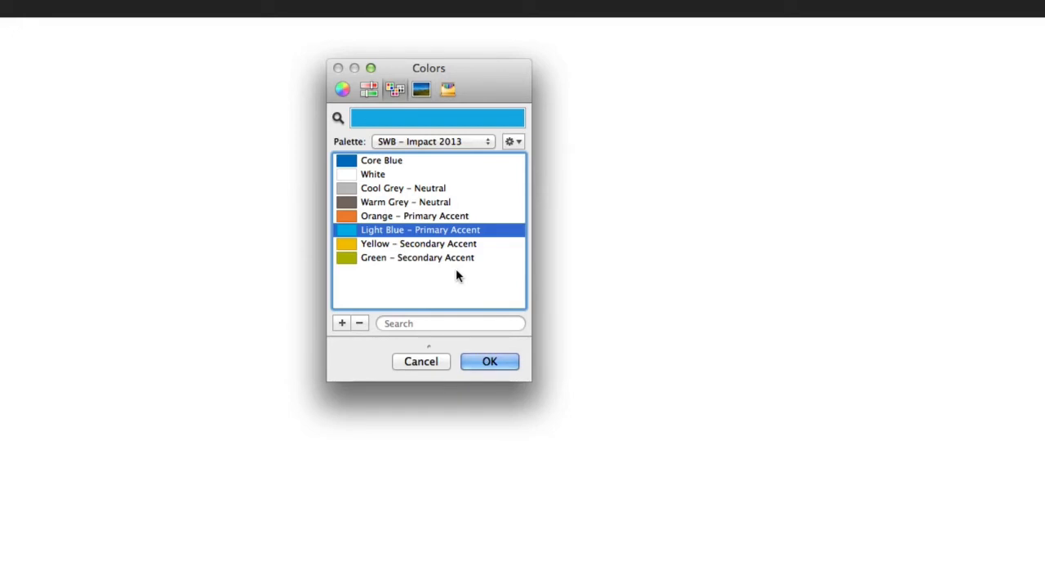
{"action": "left_click", "coordinate": [516, 144]}
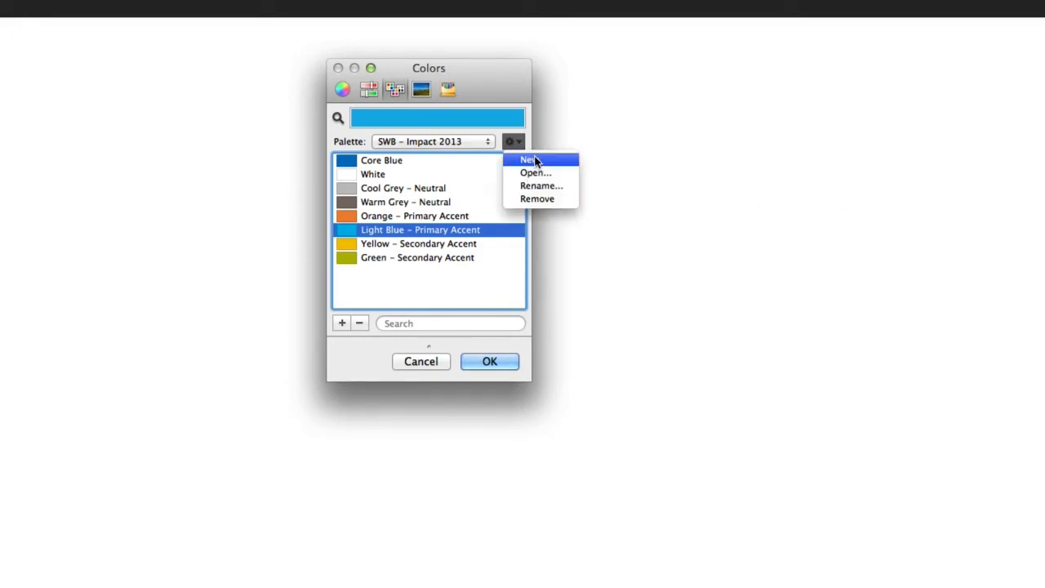
{"action": "left_click", "coordinate": [535, 160]}
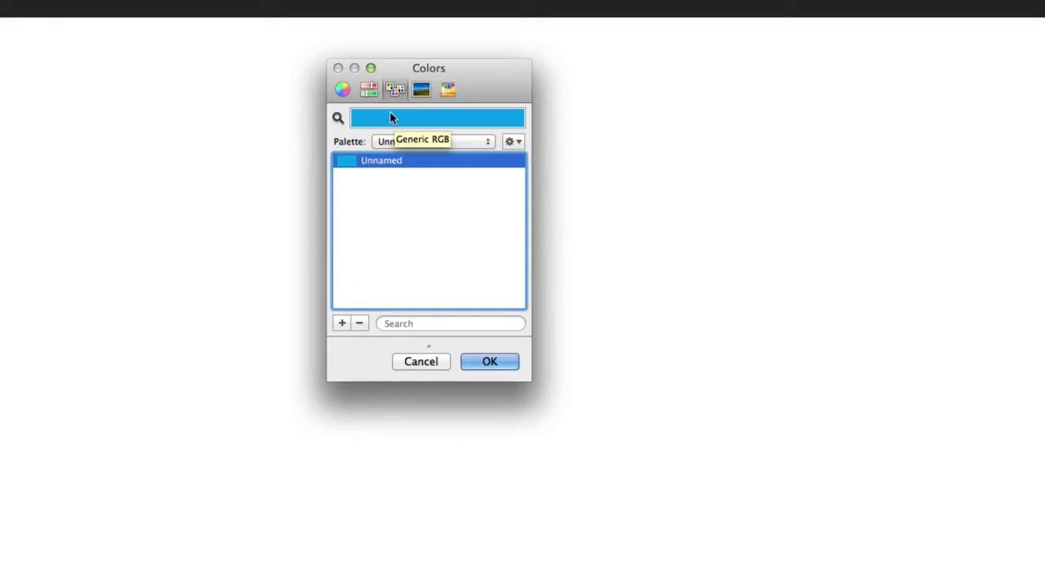
Mix a pink with RGB values 196, 68 and 143 and add it as a swatch to the new palette.
{"action": "left_click", "coordinate": [369, 92]}
{"action": "left_click_drag", "start_coordinate": [382, 171], "coordinate": [374, 199]}
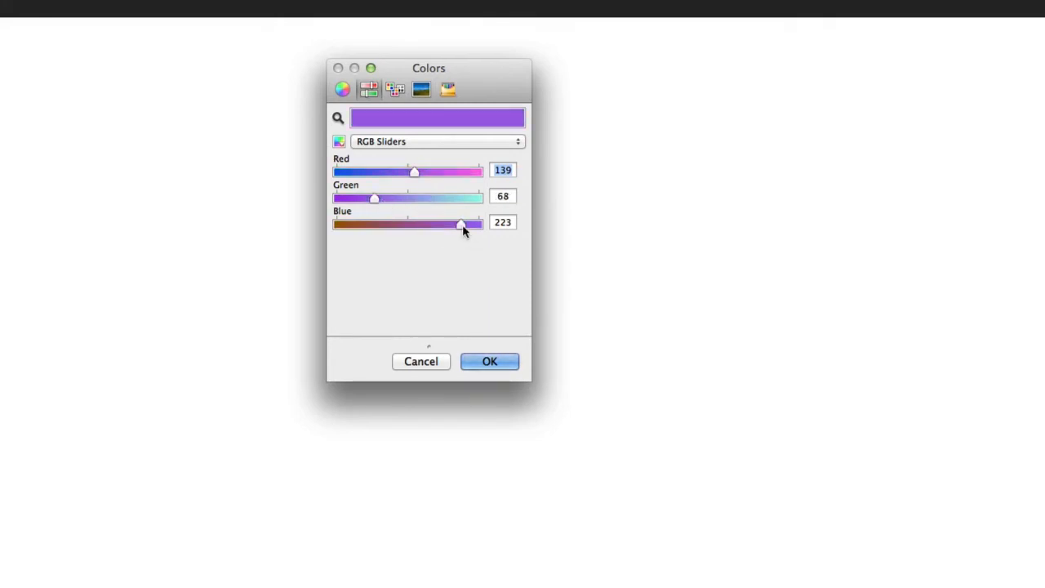
{"action": "left_click_drag", "start_coordinate": [462, 225], "coordinate": [416, 224]}
{"action": "left_click_drag", "start_coordinate": [415, 171], "coordinate": [445, 172]}
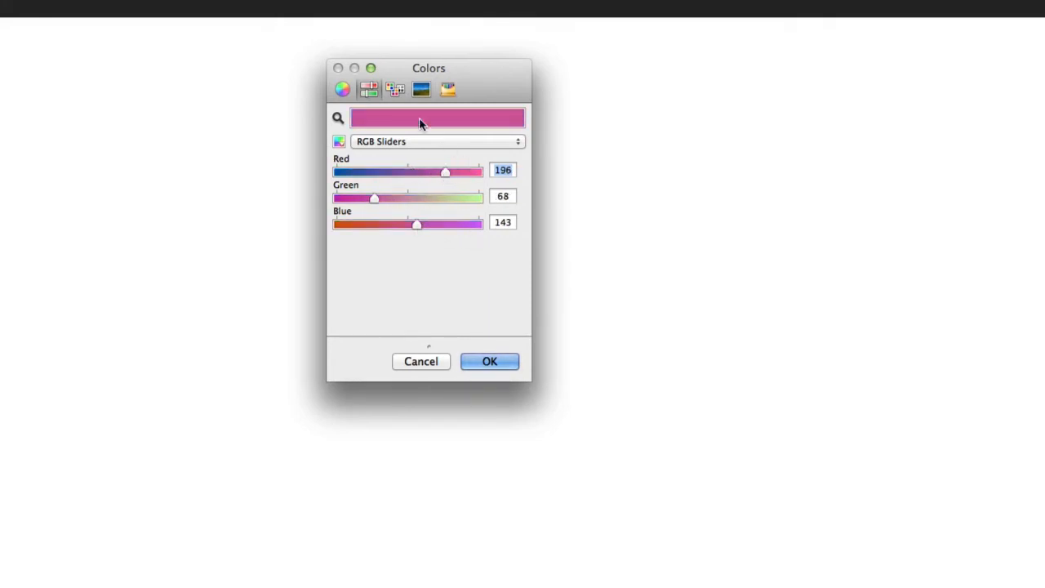
{"action": "left_click", "coordinate": [394, 90]}
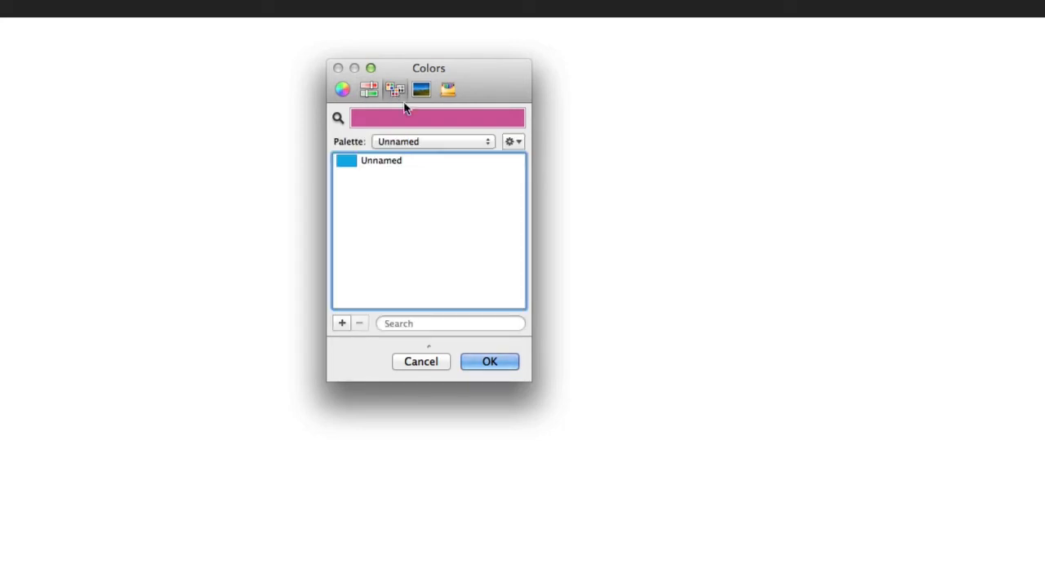
{"action": "left_click_drag", "start_coordinate": [444, 132], "coordinate": [403, 174]}
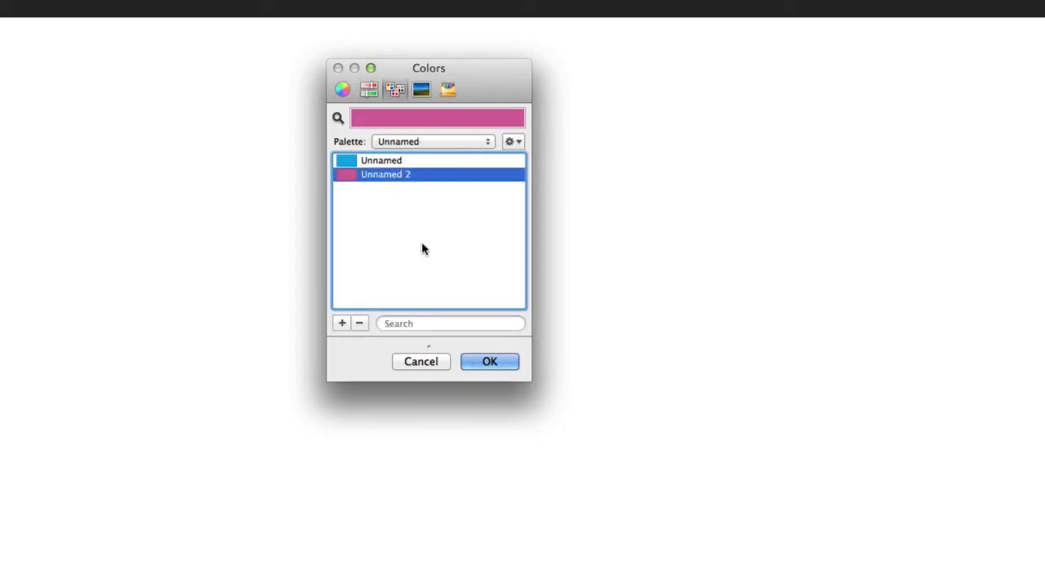
Rename the new palette's light blue swatch Blue and its pink swatch Purple.
{"action": "left_click", "coordinate": [389, 164]}
{"action": "double_click", "coordinate": [389, 161]}
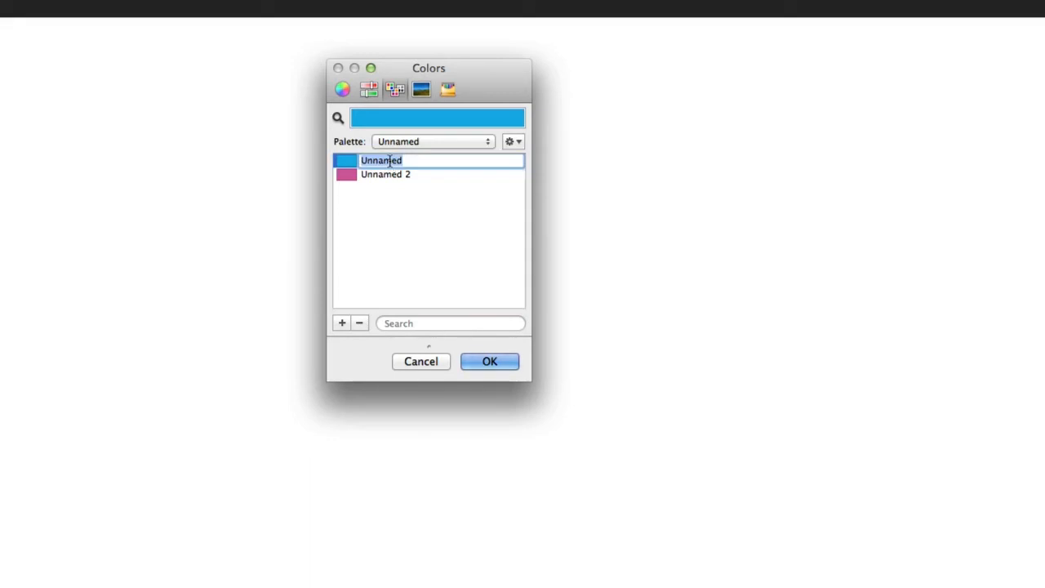
{"action": "type", "text": "Blue"}
{"action": "key", "text": "Return"}
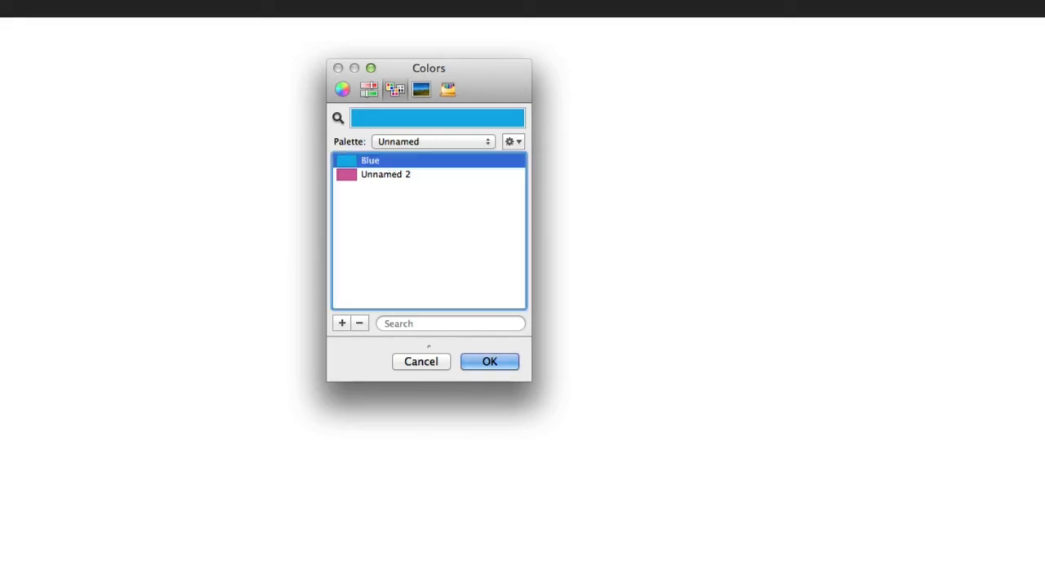
{"action": "left_click", "coordinate": [388, 174]}
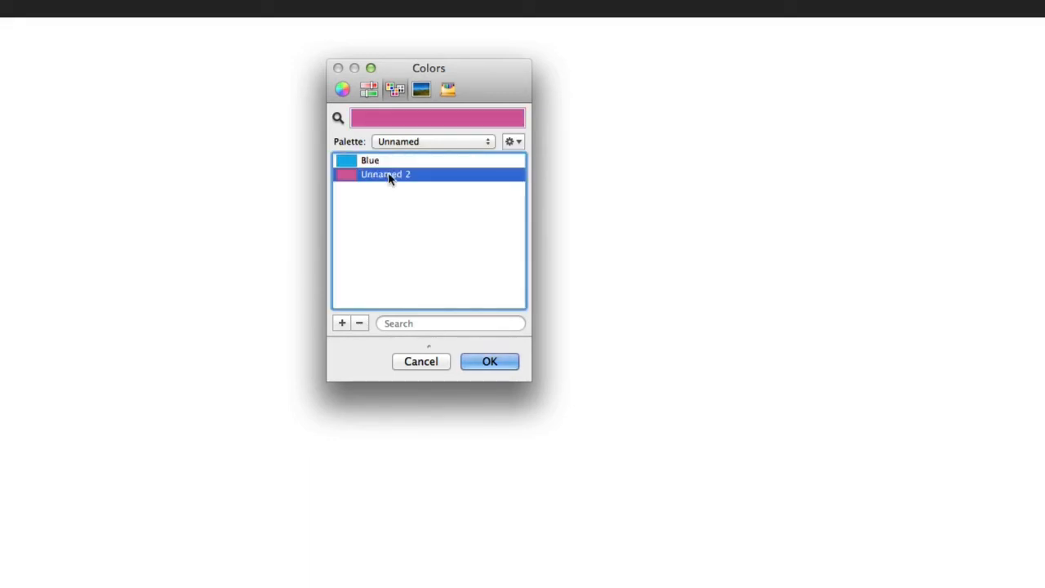
{"action": "double_click", "coordinate": [389, 175]}
{"action": "type", "text": "Purple"}
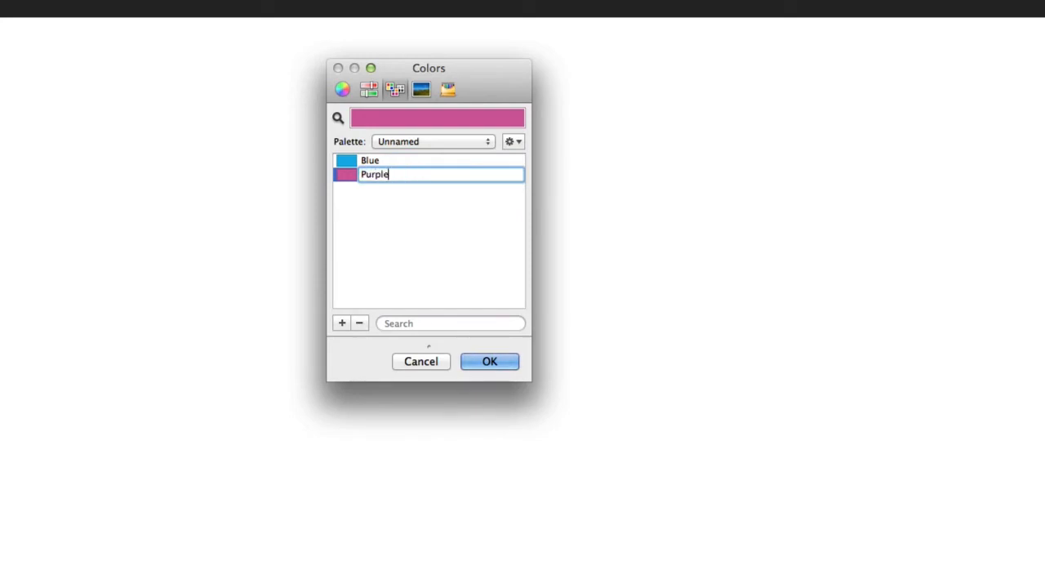
{"action": "key", "text": "Return"}
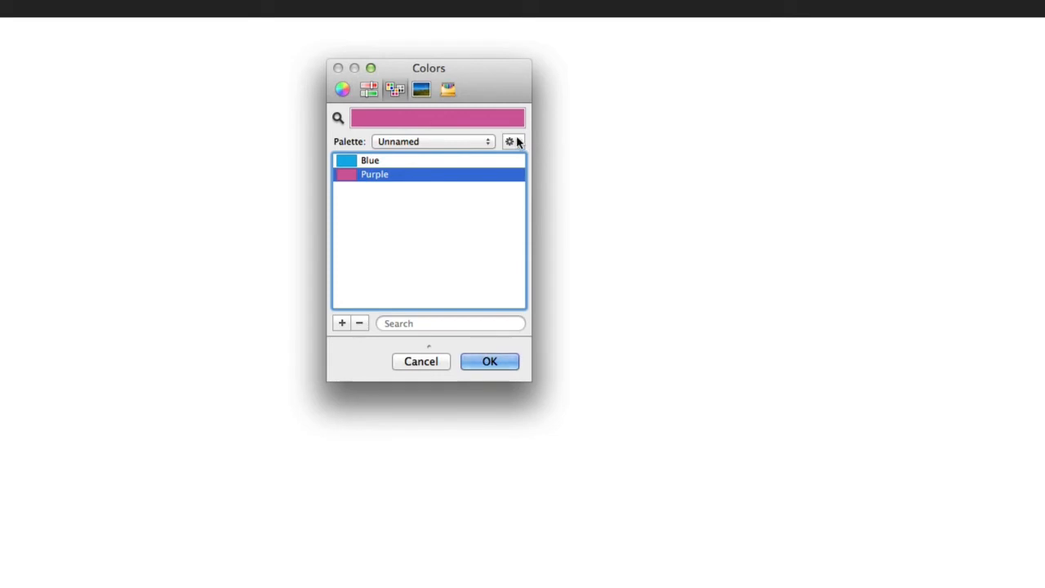
Rename the color palette to "Trash this file" and close the picker without changing the color.
{"action": "left_click", "coordinate": [400, 142]}
{"action": "left_click", "coordinate": [400, 142]}
{"action": "left_click", "coordinate": [512, 141]}
{"action": "left_click", "coordinate": [539, 186]}
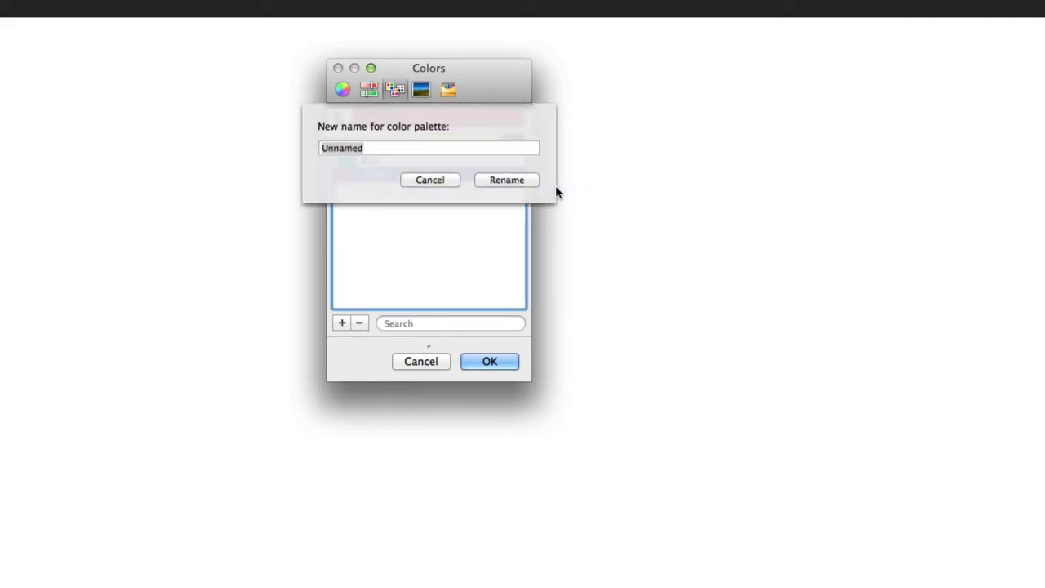
{"action": "type", "text": "ra"}
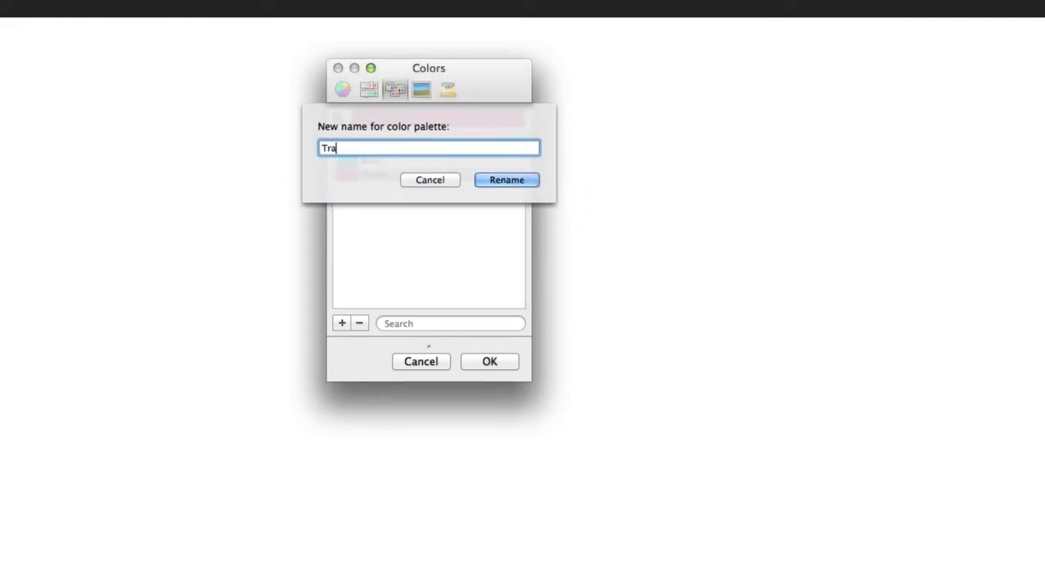
{"action": "type", "text": "sh this file"}
{"action": "left_click", "coordinate": [504, 179]}
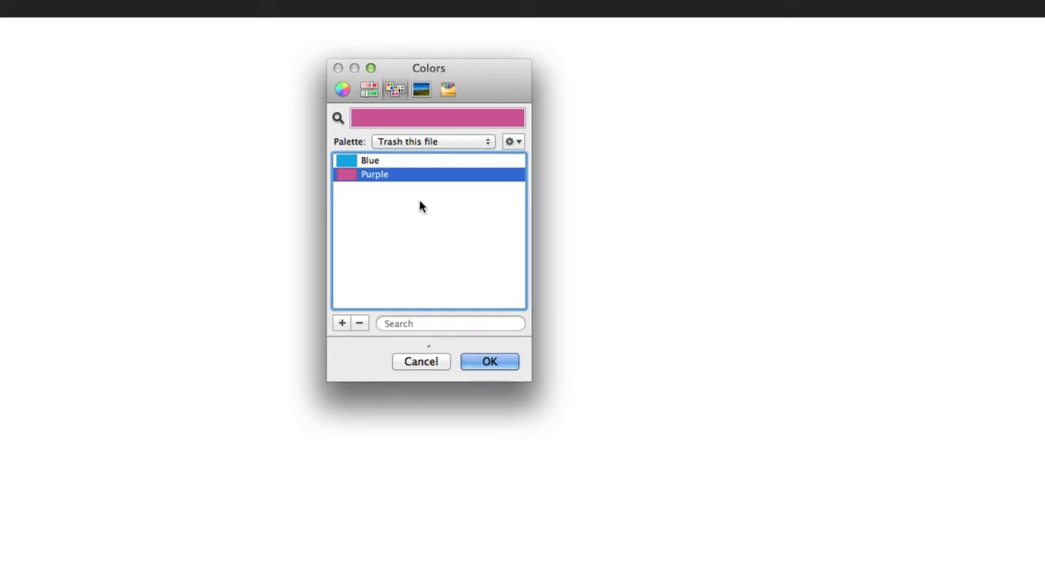
{"action": "left_click", "coordinate": [446, 365]}
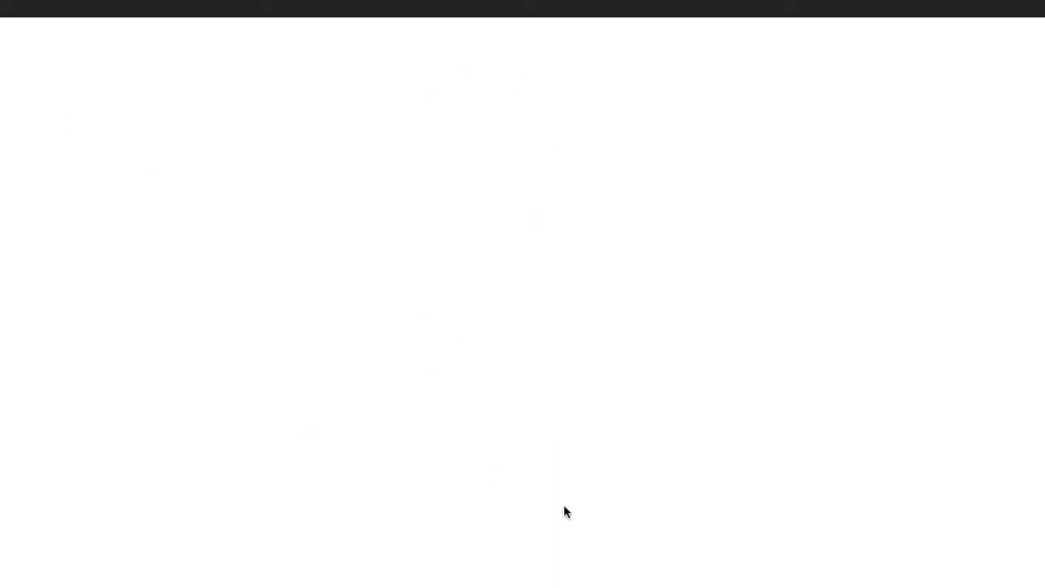
Switch to Finder and locate Trash this file.clr in the user Library's Colors folder, closing the window when done.
{"action": "left_click", "coordinate": [889, 427]}
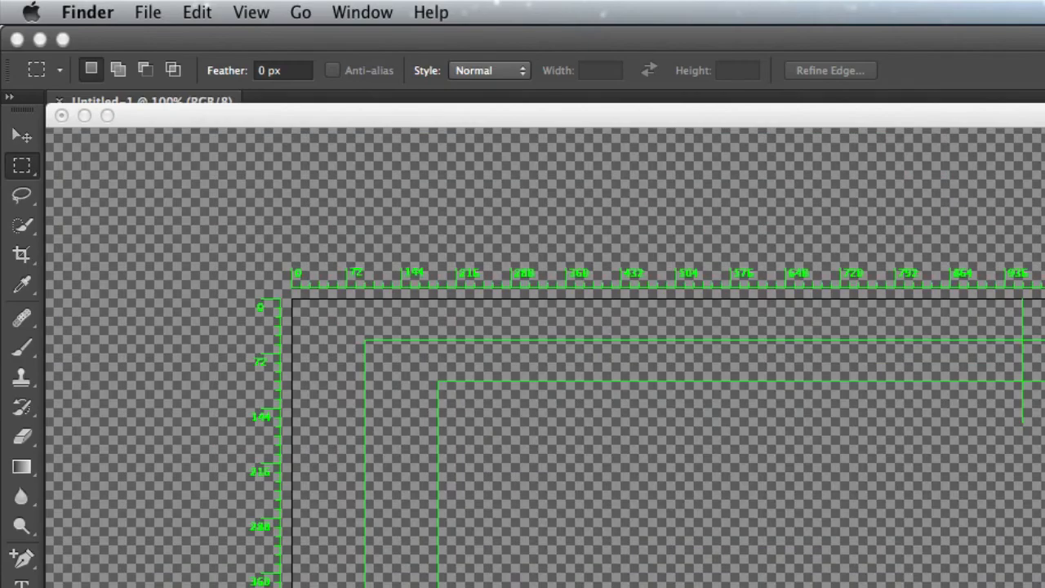
{"action": "left_click", "coordinate": [301, 11]}
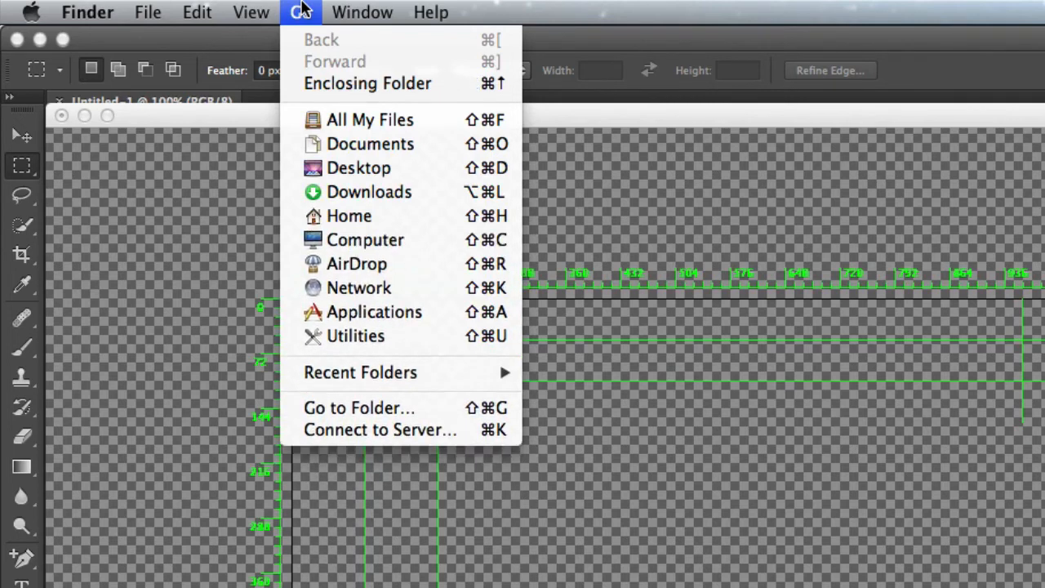
{"action": "key", "text": "alt"}
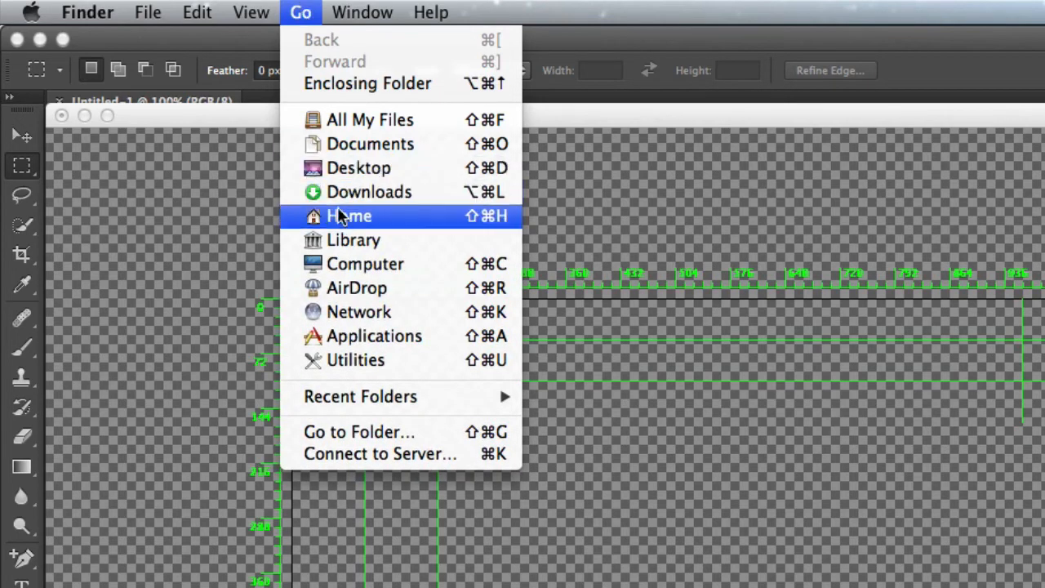
{"action": "left_click", "coordinate": [352, 240]}
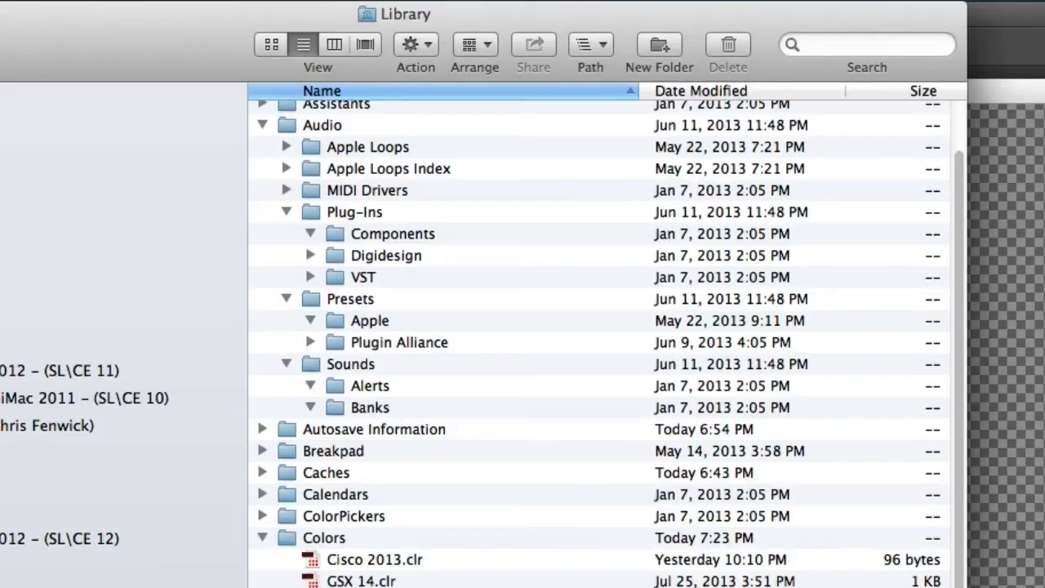
{"action": "scroll", "coordinate": [347, 214], "scroll_direction": "up", "scroll_amount": 3}
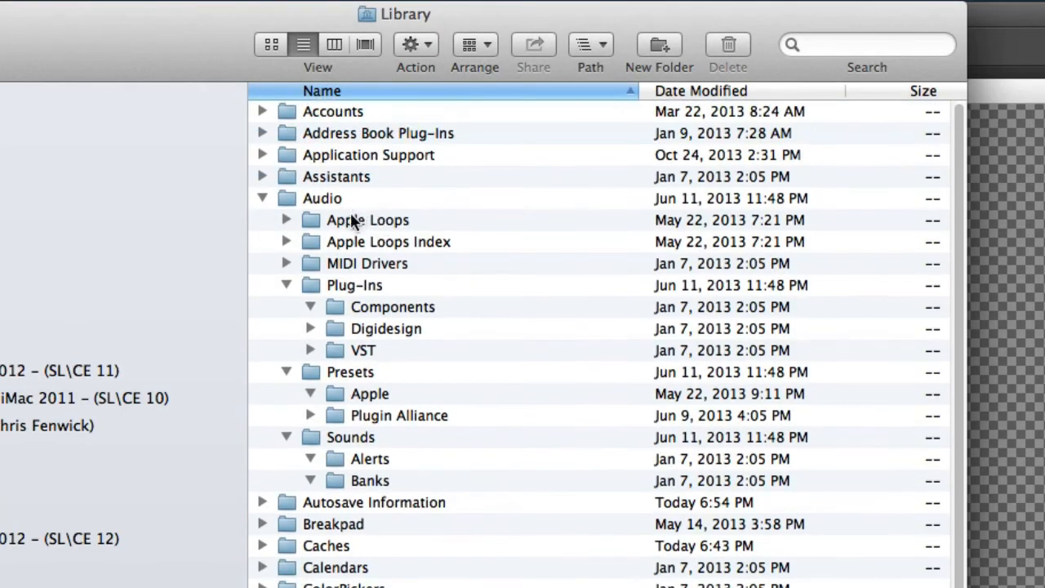
{"action": "left_click", "coordinate": [262, 199]}
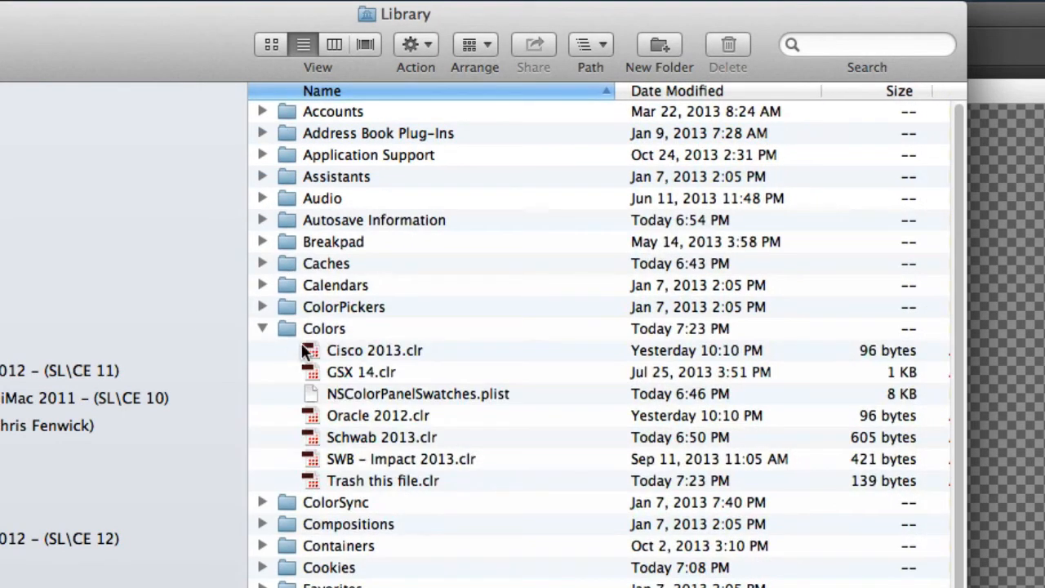
{"action": "left_click", "coordinate": [386, 482]}
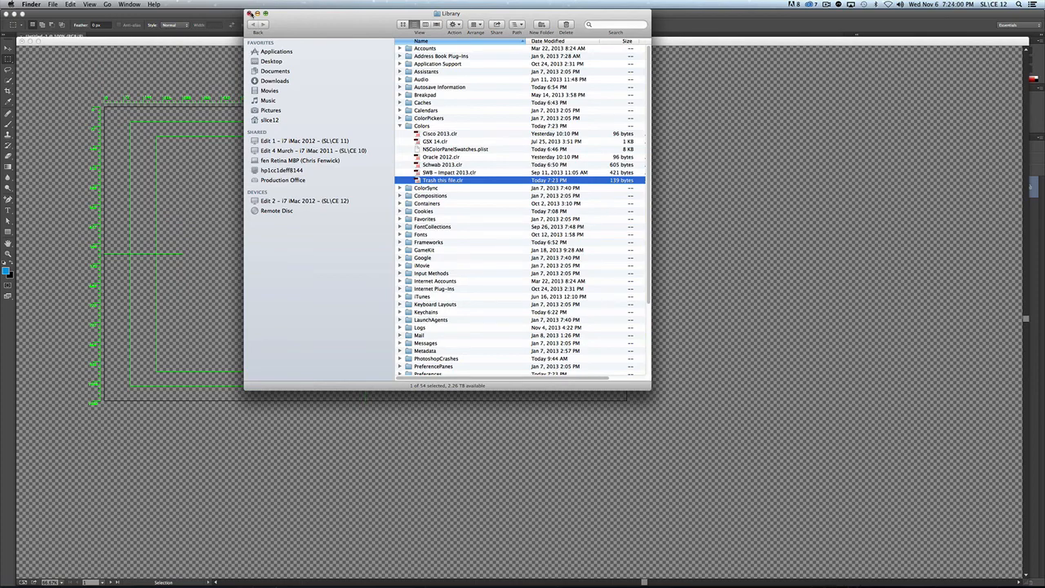
{"action": "left_click", "coordinate": [250, 14]}
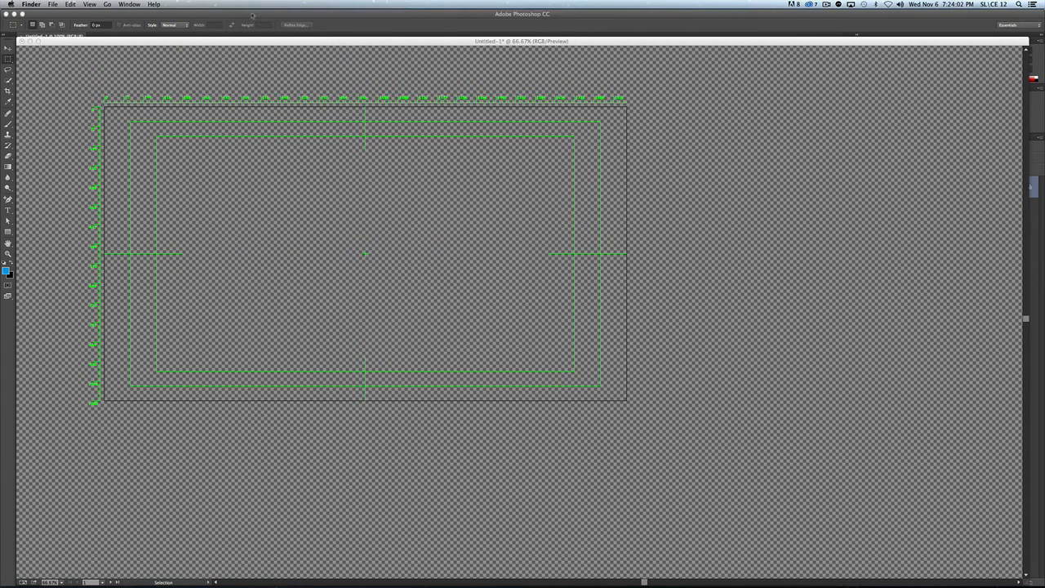
Return to Photoshop's foreground color picker and locate Schwab 2013.clr on the Desktop for opening as a palette, cancelling without loading it.
{"action": "key", "text": "super+Tab"}
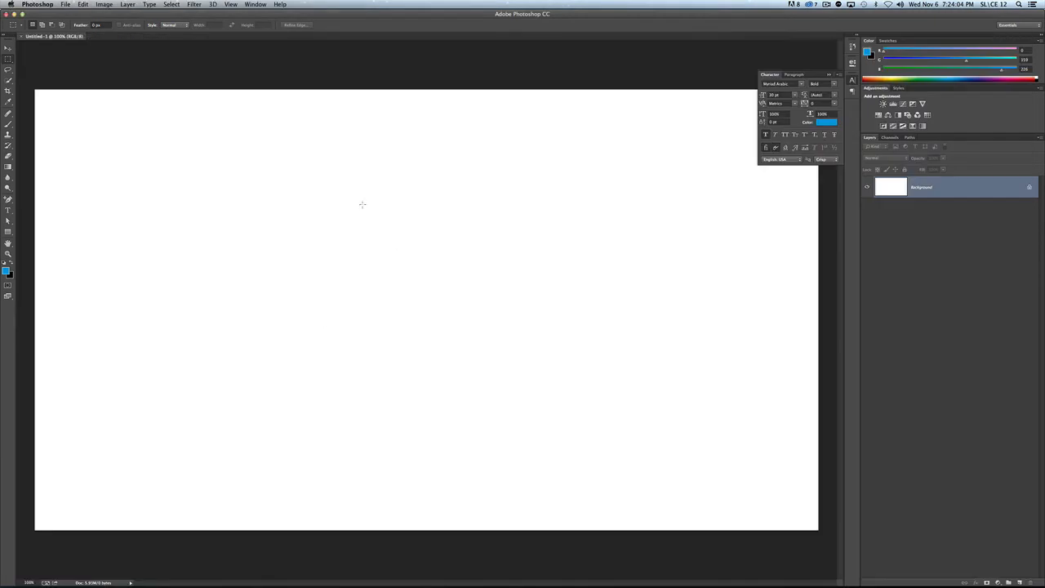
{"action": "left_click", "coordinate": [7, 272]}
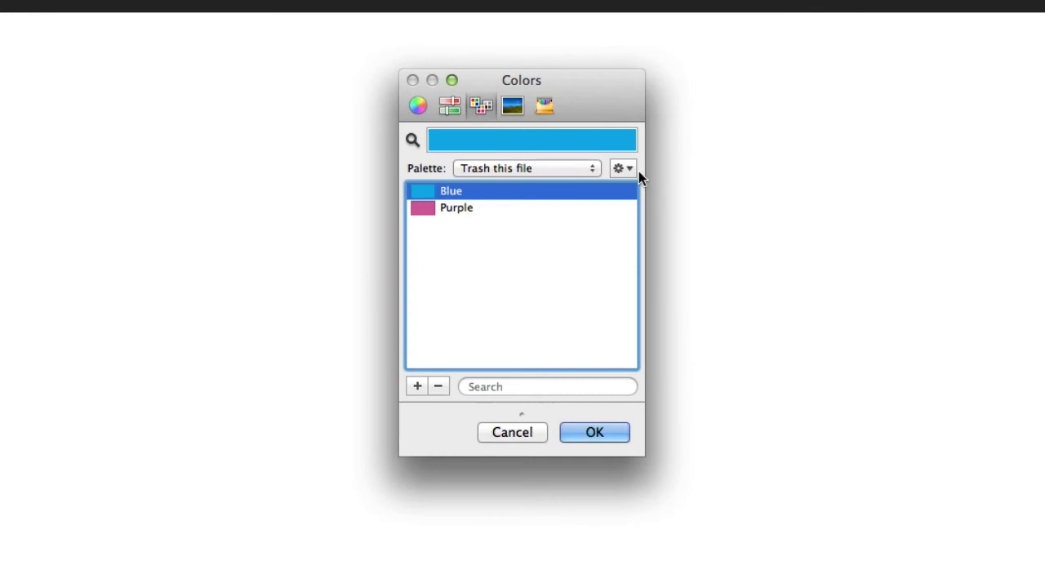
{"action": "left_click", "coordinate": [581, 159]}
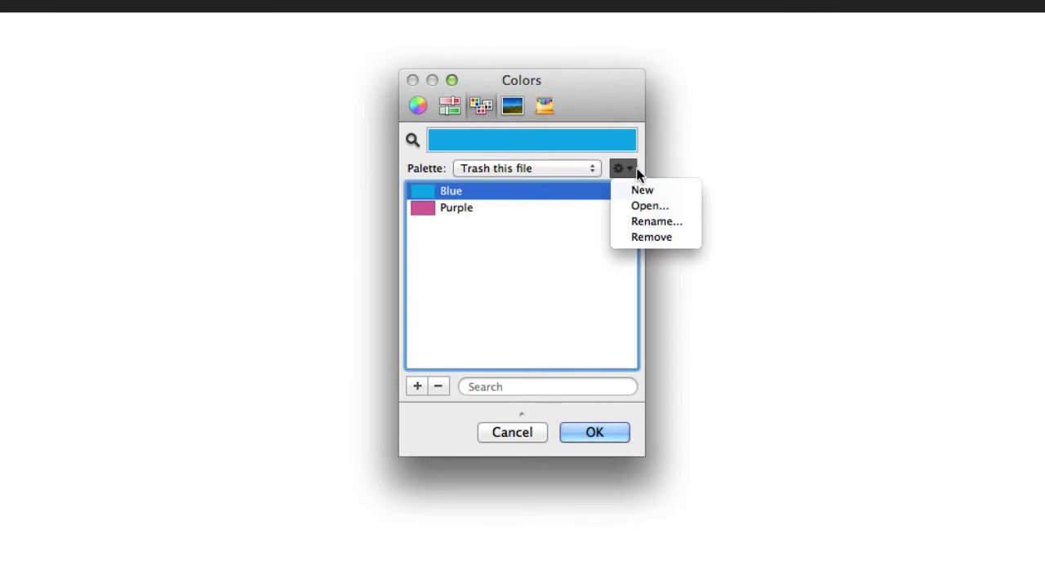
{"action": "left_click", "coordinate": [653, 206]}
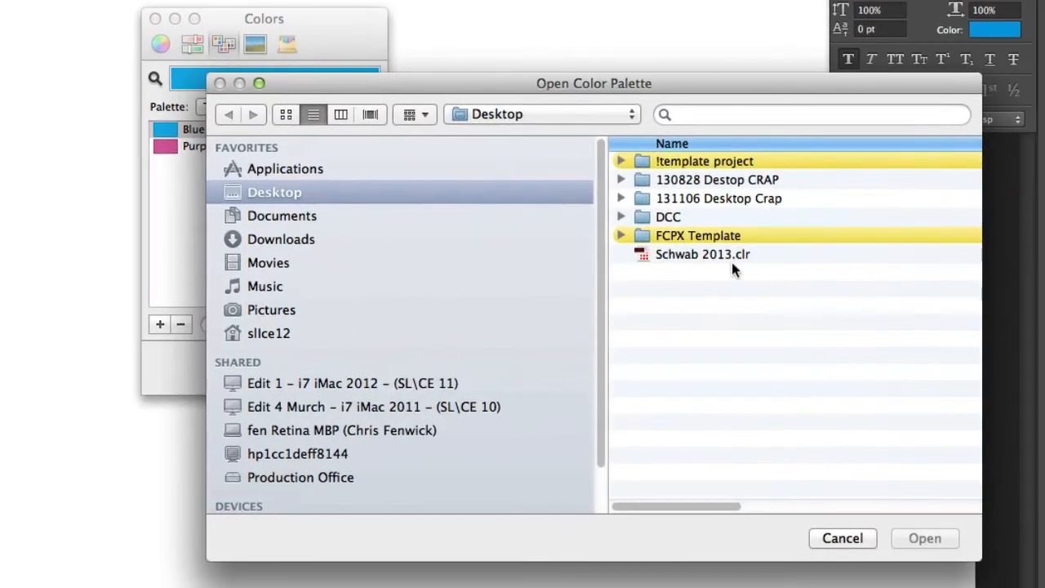
{"action": "left_click", "coordinate": [747, 260]}
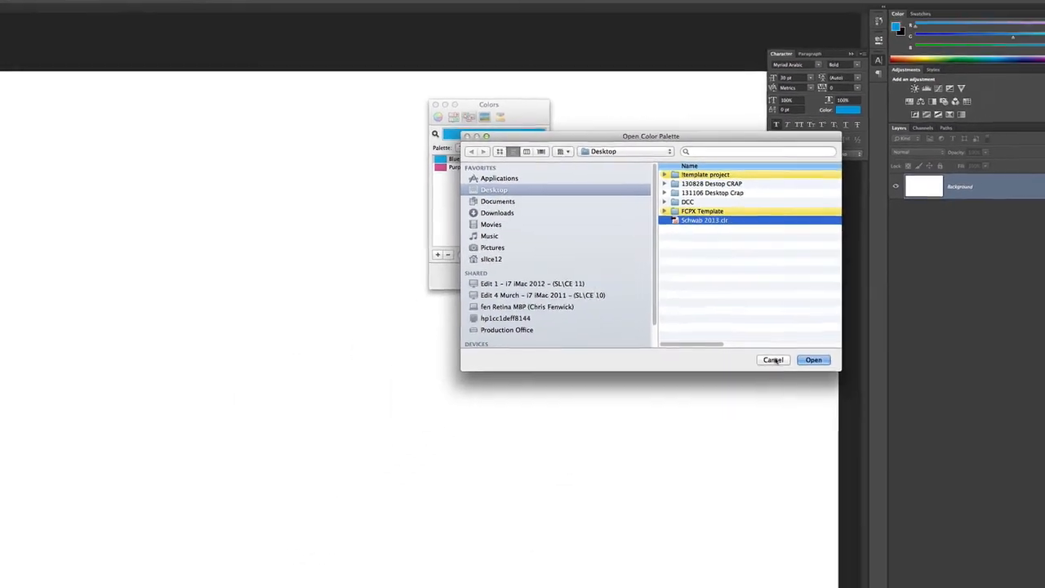
{"action": "left_click", "coordinate": [766, 341]}
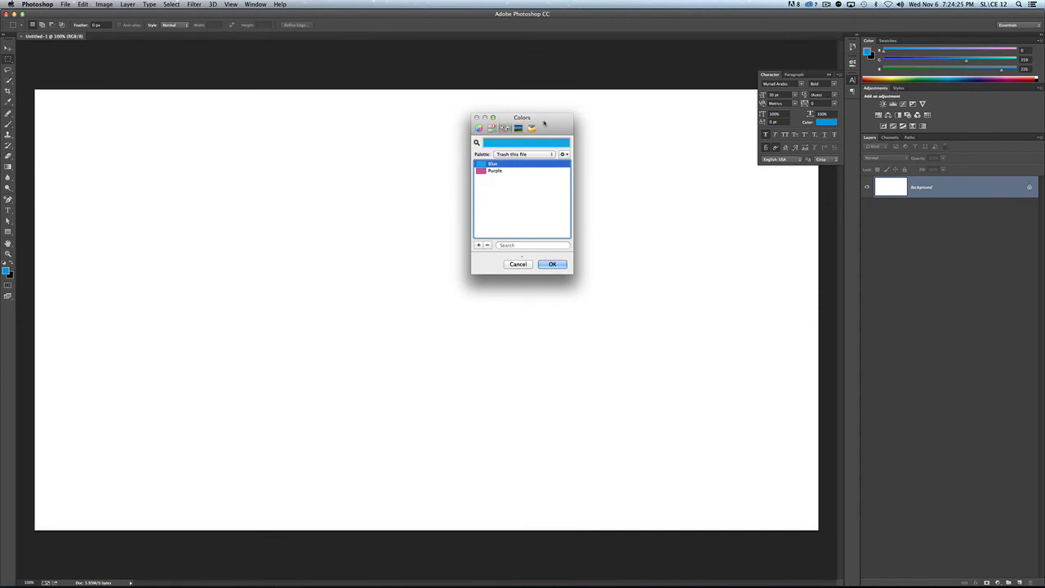
View the Web Safe Colors, Oracle 2012 and SWB – Impact 2013 palettes in the color picker.
{"action": "left_click_drag", "start_coordinate": [545, 122], "coordinate": [442, 122]}
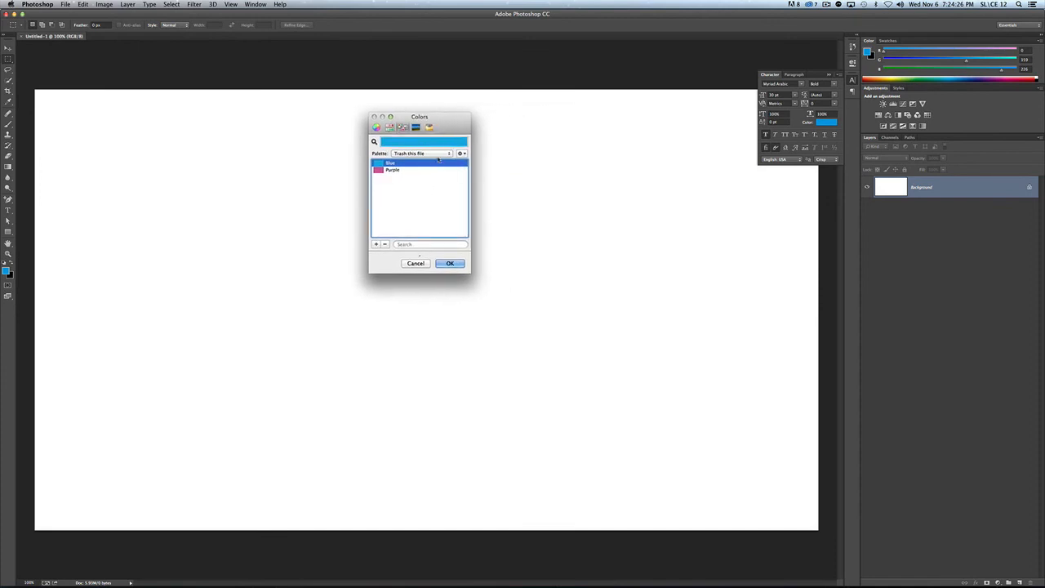
{"action": "left_click", "coordinate": [420, 154]}
{"action": "left_click", "coordinate": [417, 163]}
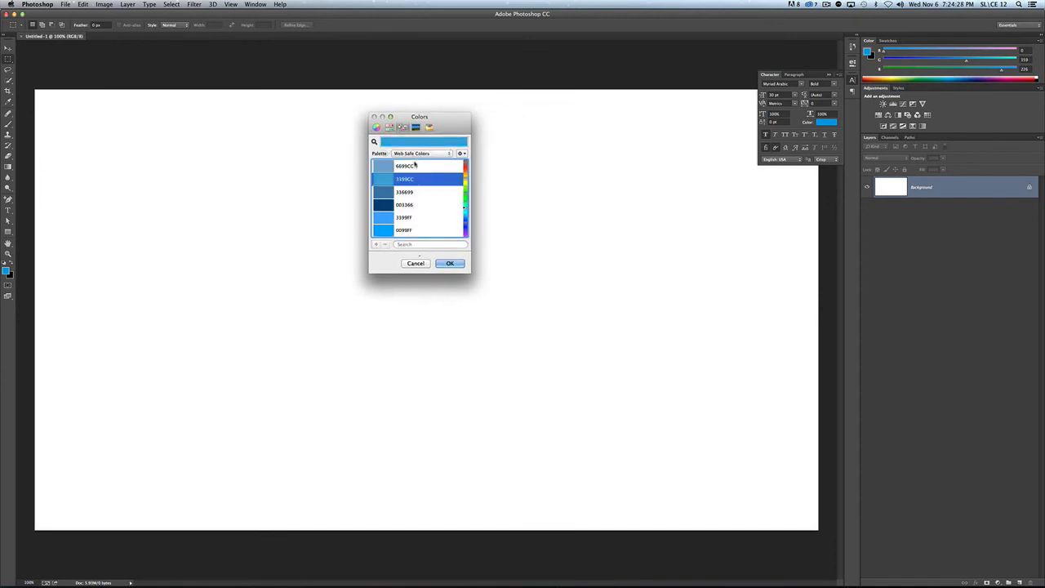
{"action": "left_click", "coordinate": [415, 153]}
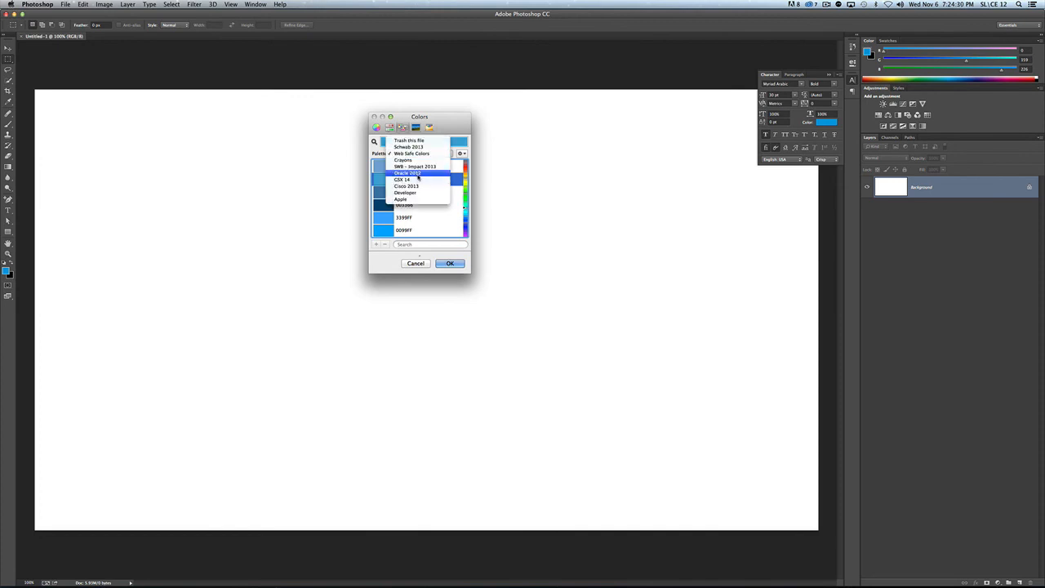
{"action": "left_click", "coordinate": [418, 173]}
{"action": "left_click", "coordinate": [419, 156]}
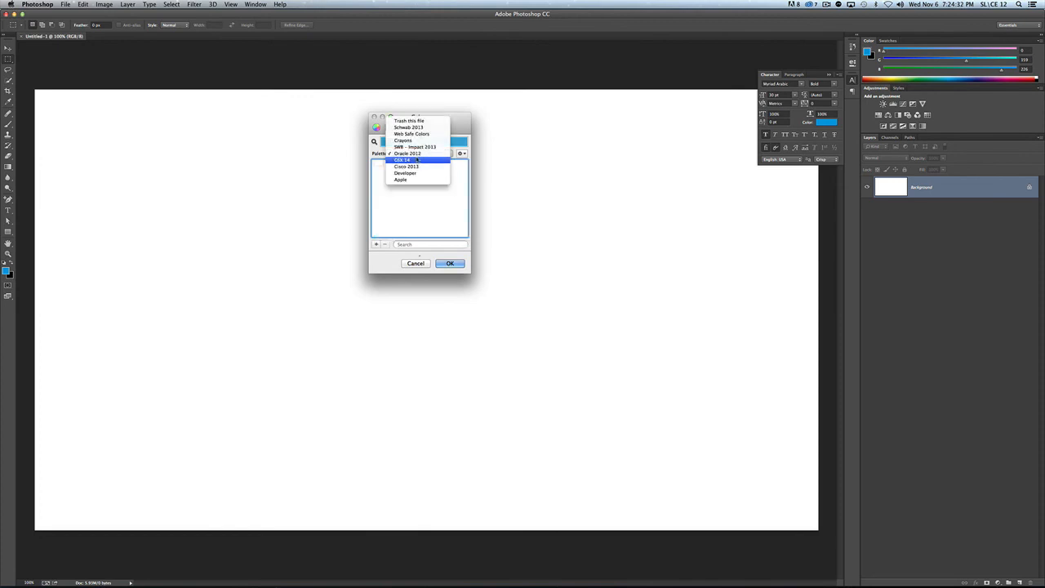
{"action": "left_click", "coordinate": [415, 147]}
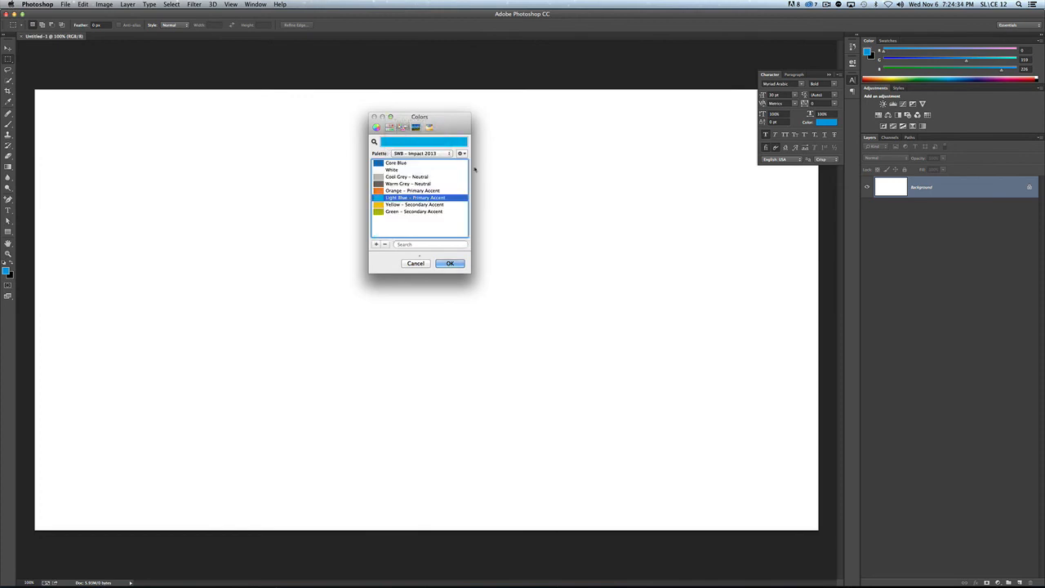